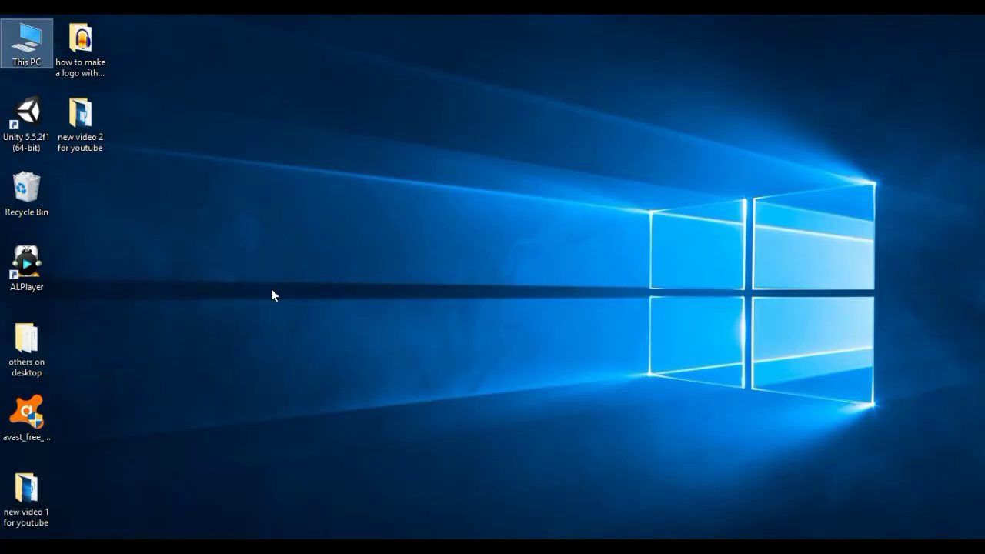
Refresh the Windows desktop twice from its right-click menu
right_click(271, 289)
left_click(318, 333)
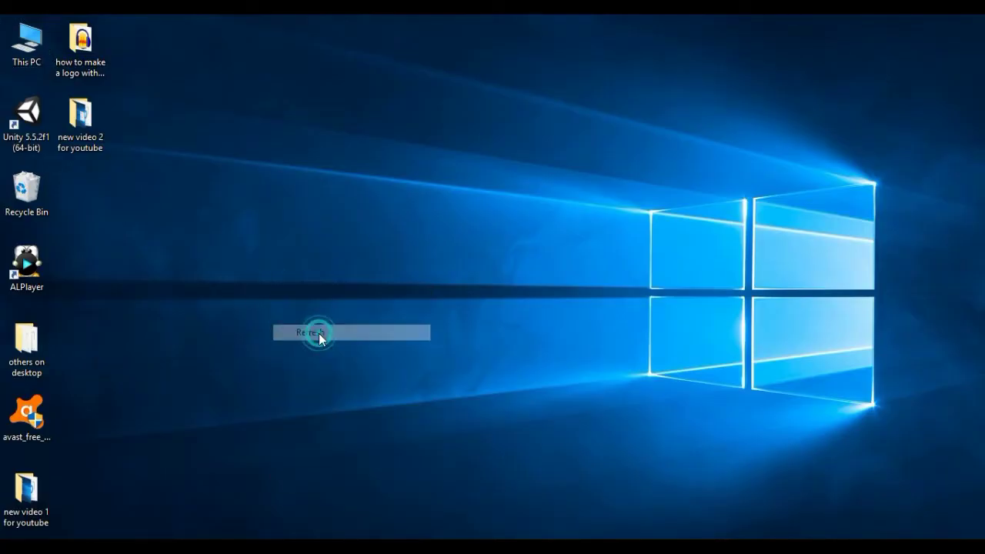
right_click(391, 185)
left_click(418, 222)
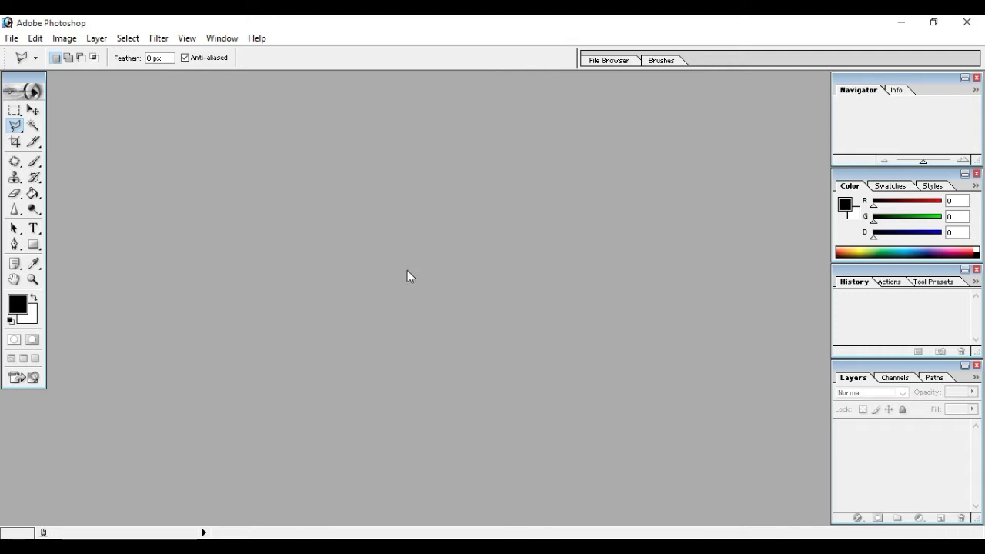
Open photo0209_002.jpg from the others on desktop > photos folder
double_click(412, 298)
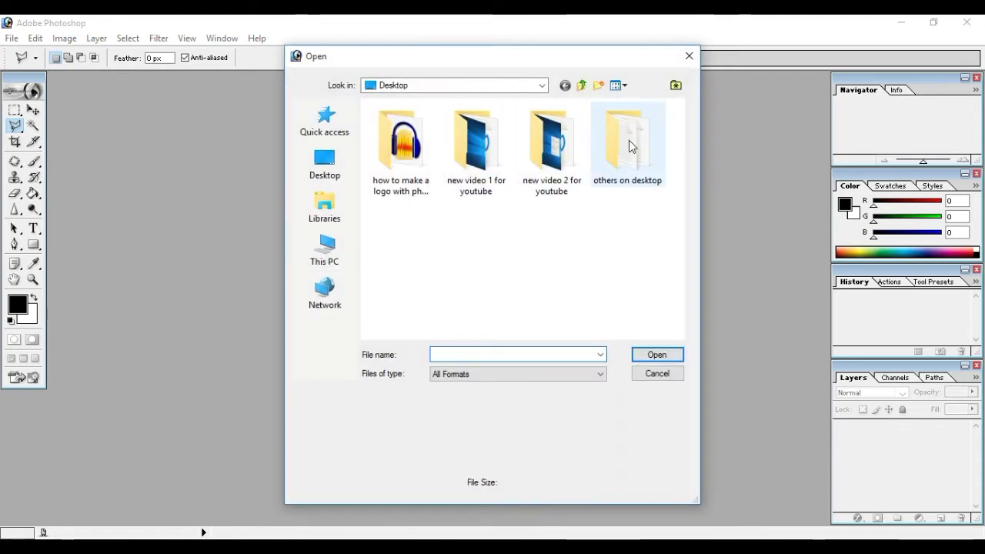
double_click(628, 140)
double_click(414, 122)
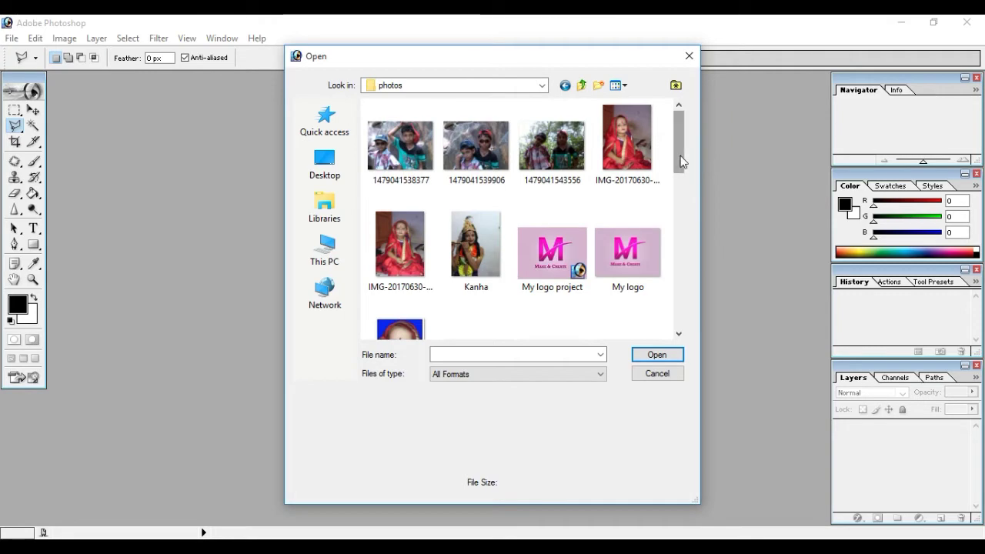
left_click_drag(680, 155, 692, 245)
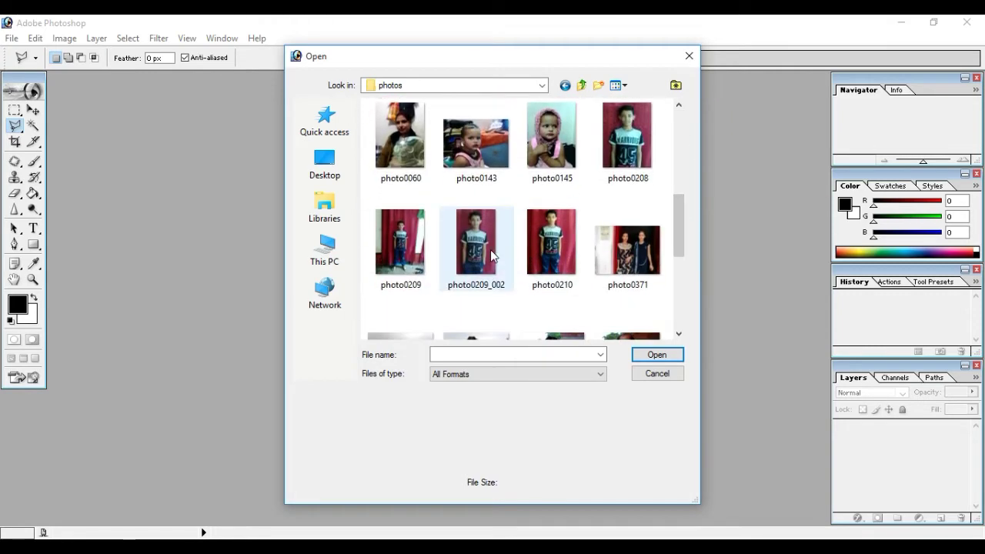
double_click(490, 249)
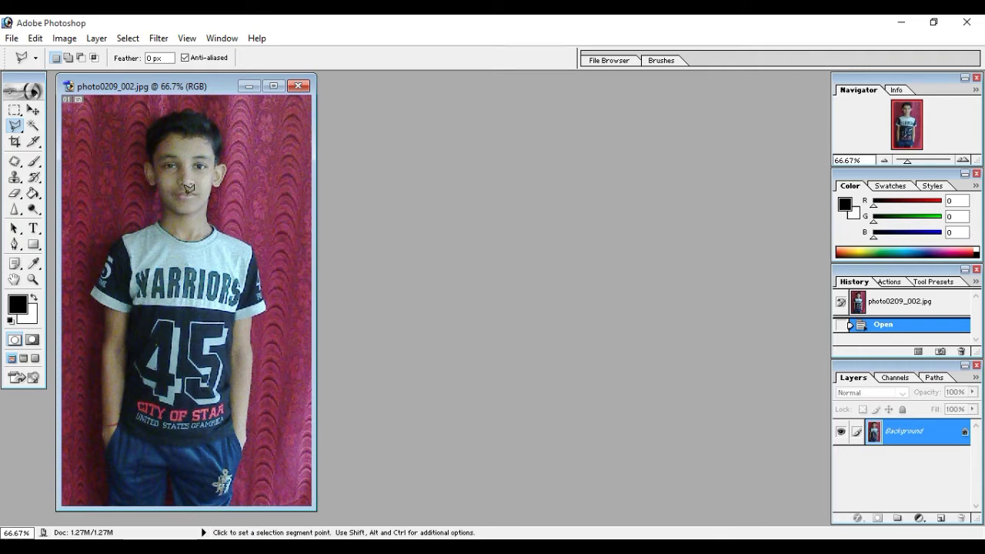
Maximize the photo, zoom to 100% on the shirt, and pick the Polygonal Lasso Tool
left_click(276, 85)
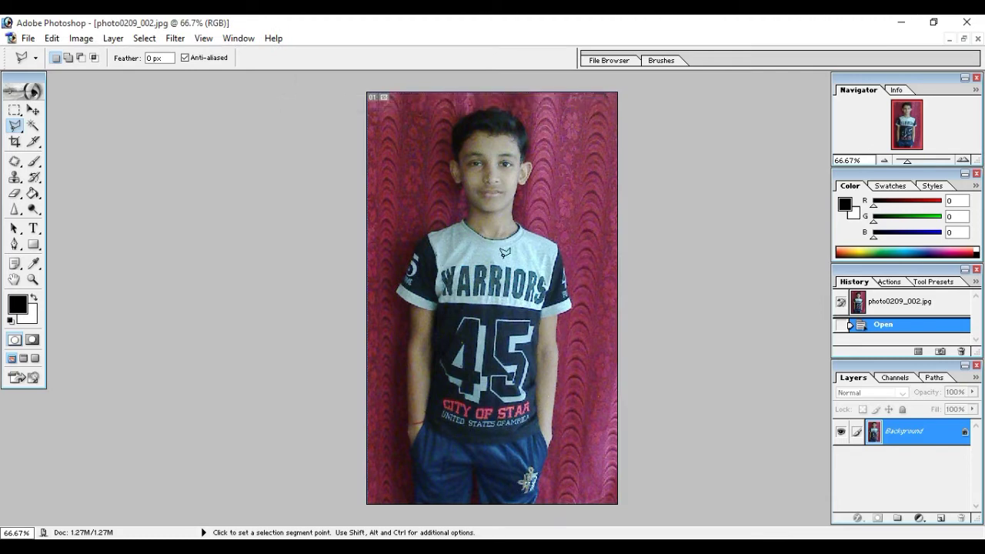
key("ctrl+plus")
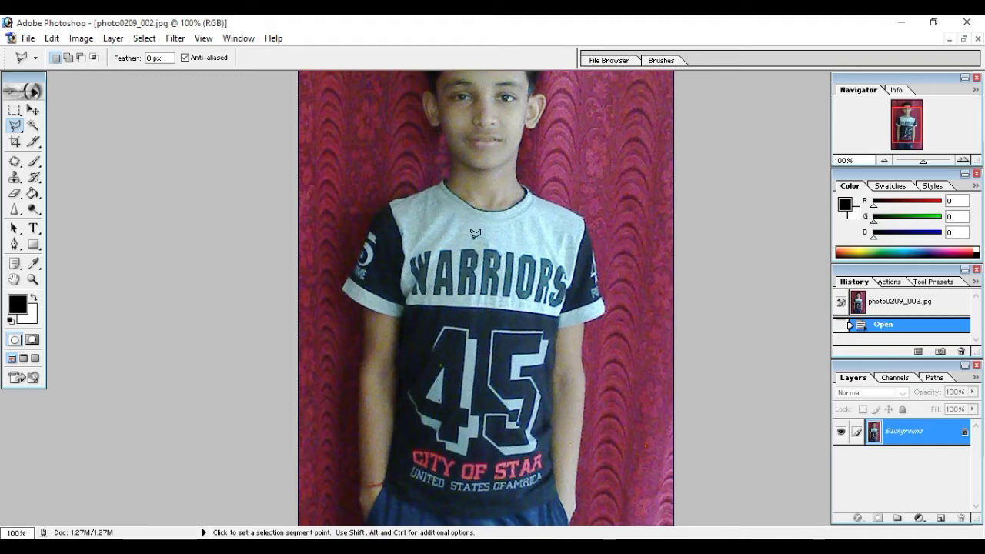
scroll(583, 198, "down", 3)
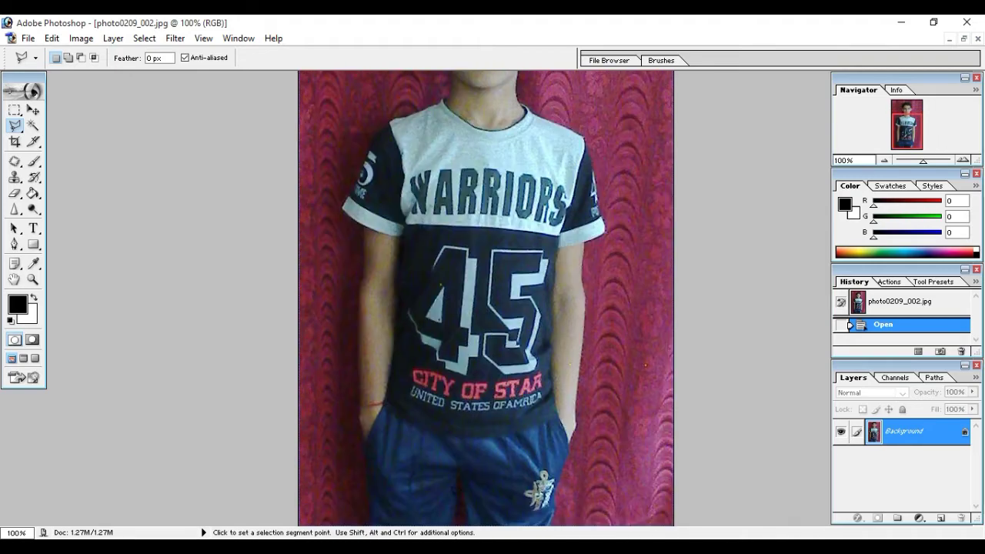
left_click_drag(914, 132, 906, 131)
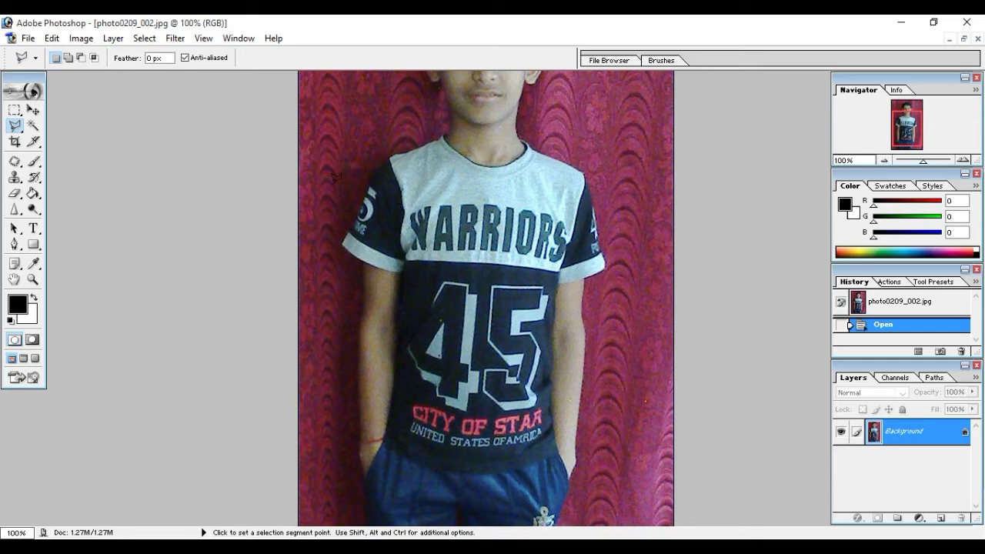
left_click(19, 129)
left_click_drag(6, 137, 69, 132)
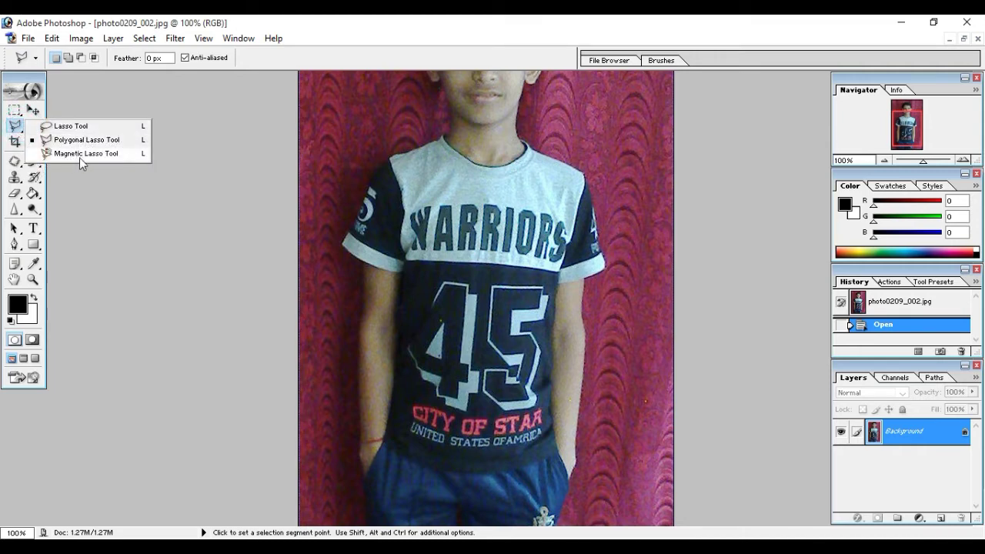
left_click(90, 174)
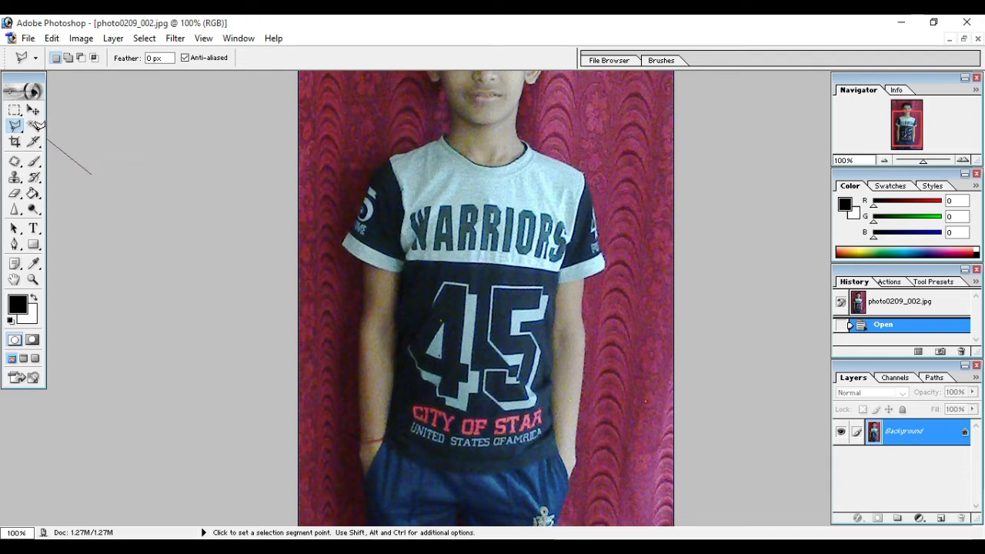
left_click(92, 174)
left_click(33, 126)
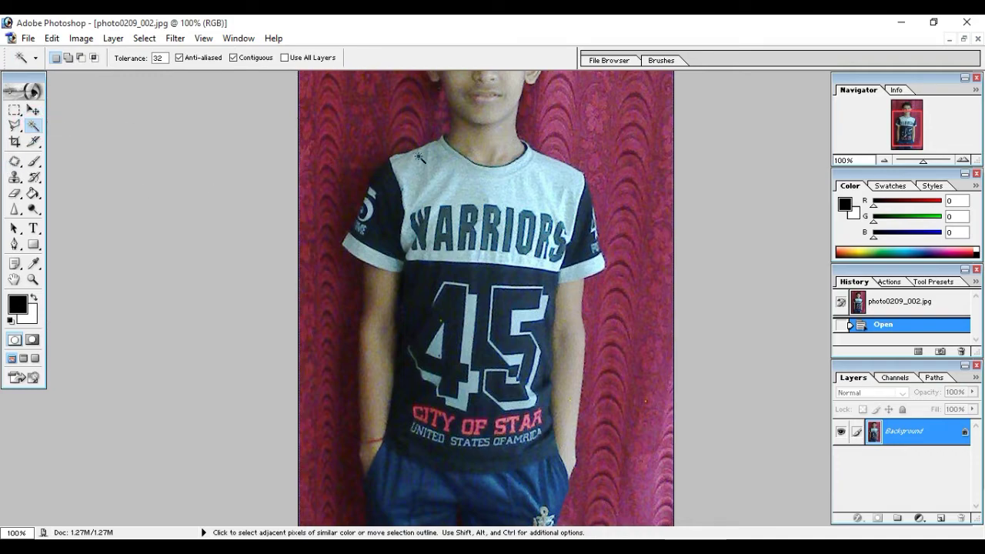
left_click(441, 165)
left_click(385, 187, "shift")
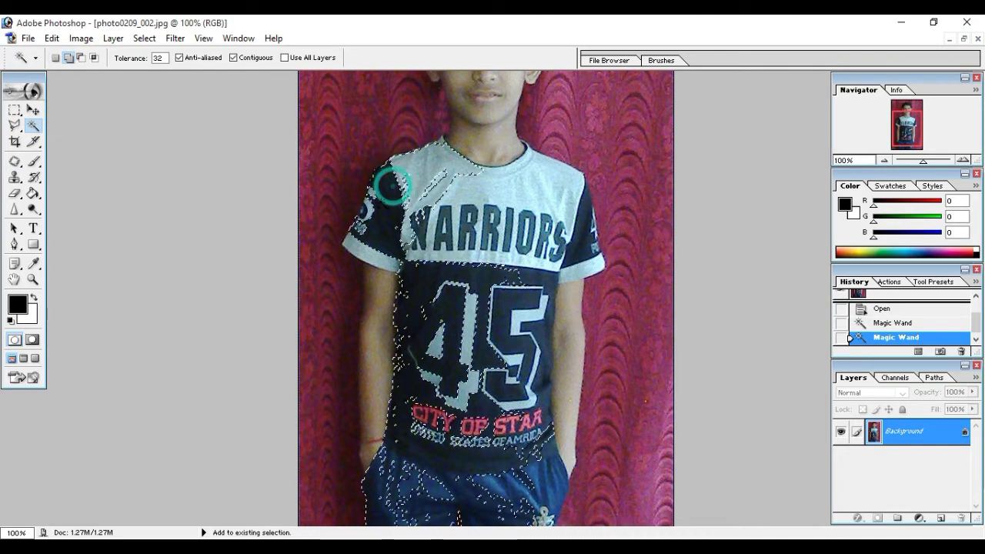
left_click(369, 208, "shift")
left_click(277, 192)
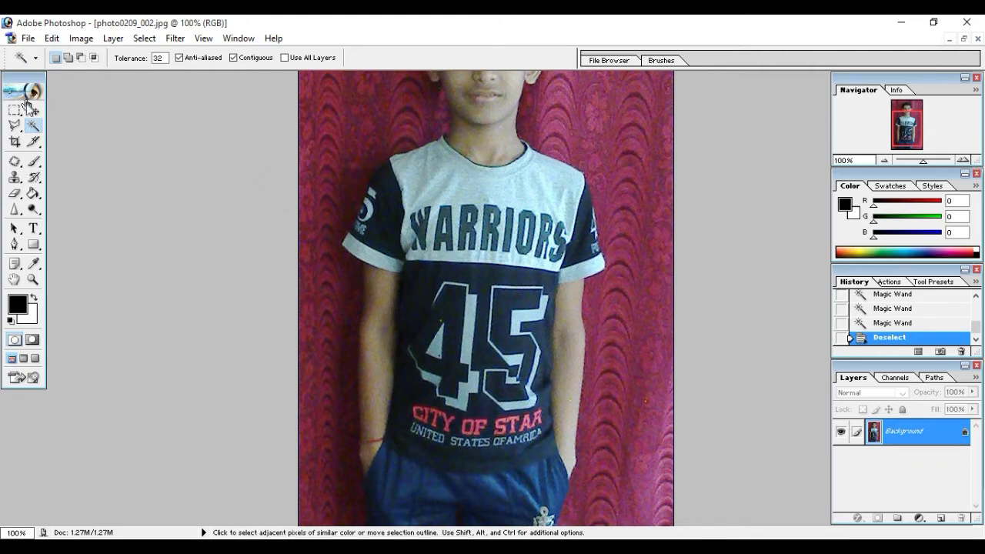
left_click(14, 126)
left_click(15, 129)
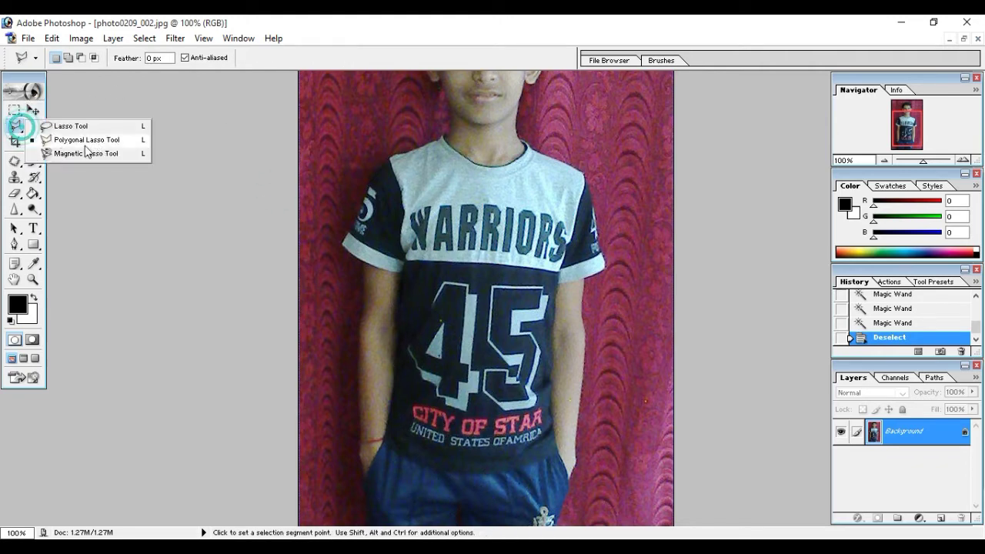
left_click(91, 140)
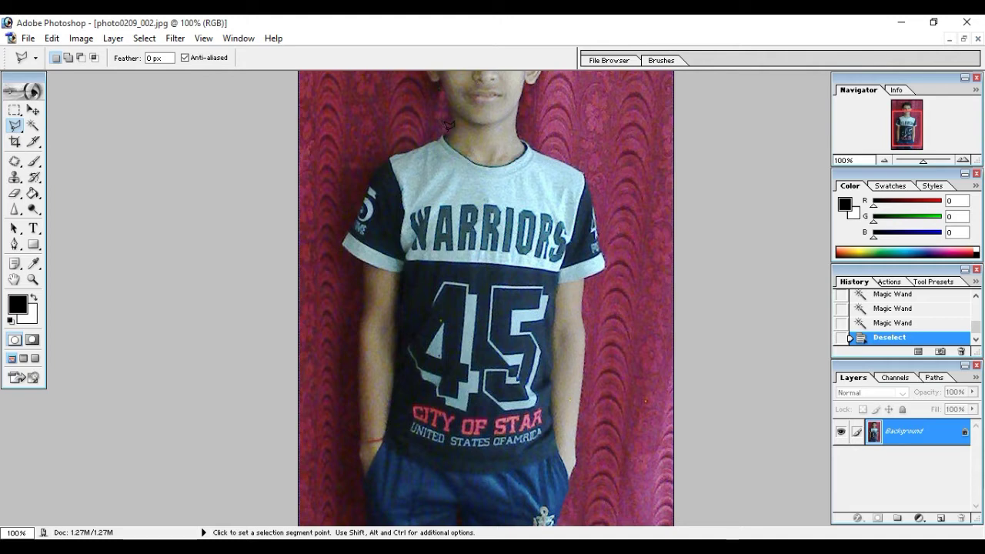
Place polygonal lasso points along the T-shirt's neckline
left_click(446, 126)
left_click(442, 127)
left_click(436, 136)
left_click(432, 136)
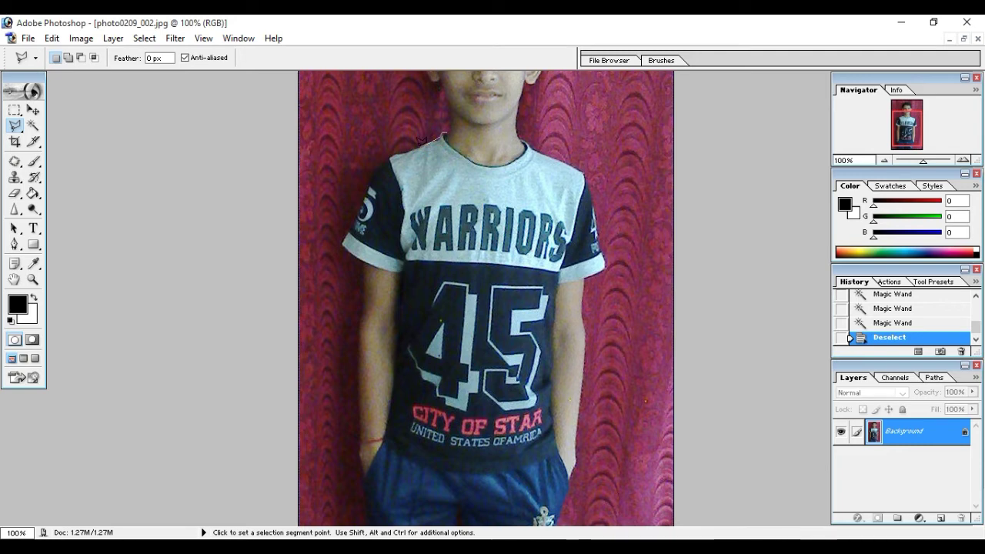
left_click(420, 141)
left_click(397, 152)
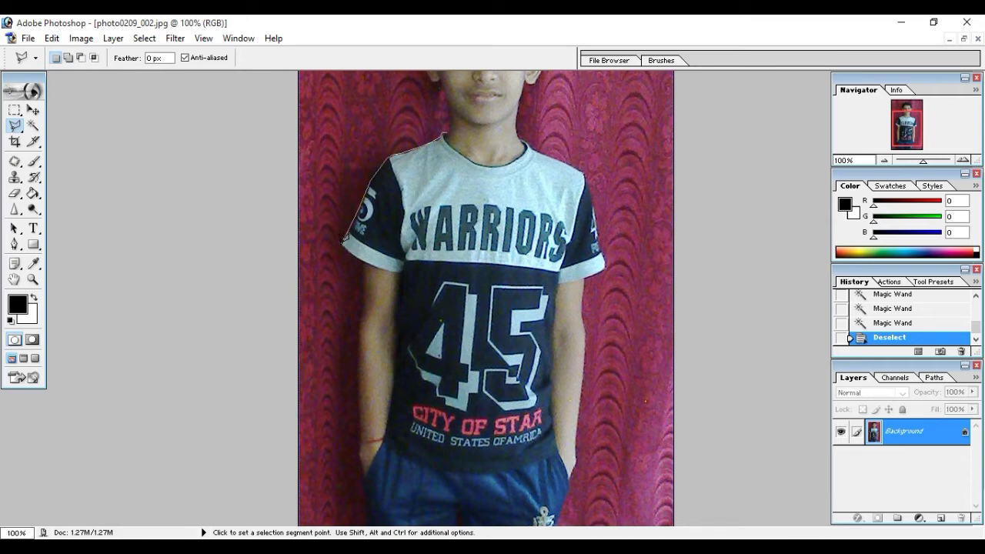
Extend the outline around the left sleeve, down the left side and along the hem
left_click(343, 240)
left_click(400, 273)
left_click(398, 329)
left_click(390, 407)
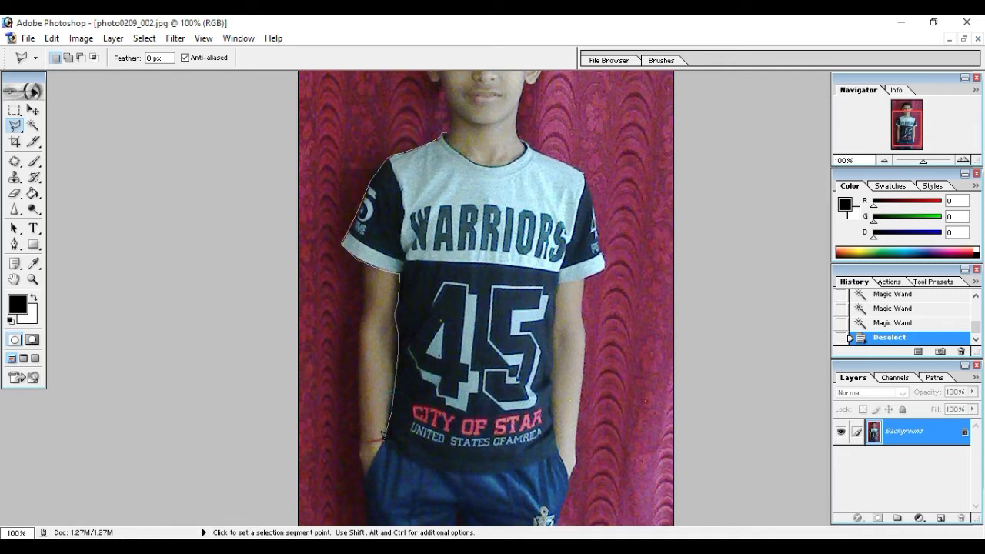
left_click(384, 438)
left_click(398, 452)
left_click(435, 462)
Trace the hem, right side and right sleeve, closing the outline at the neckline
left_click(559, 457)
left_click(553, 273)
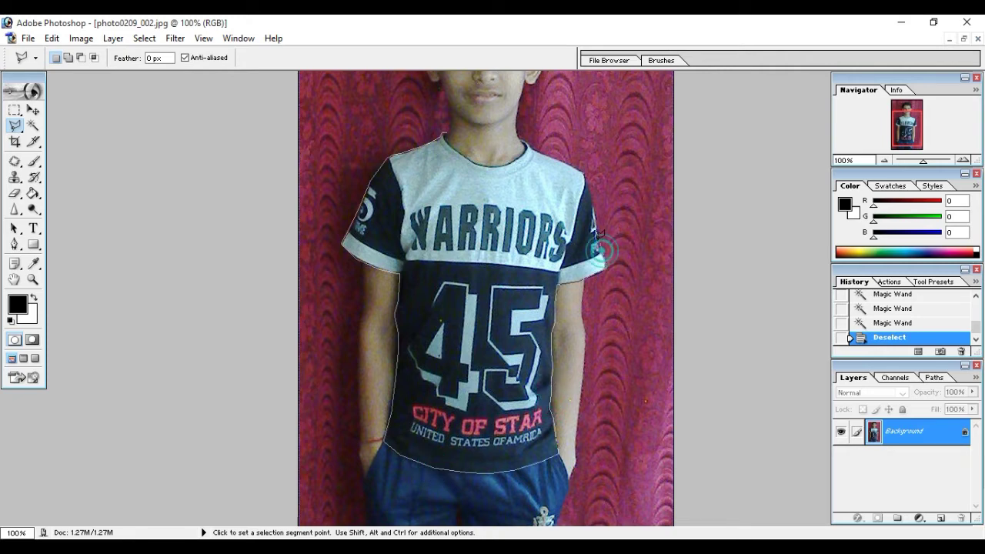
left_click(605, 270)
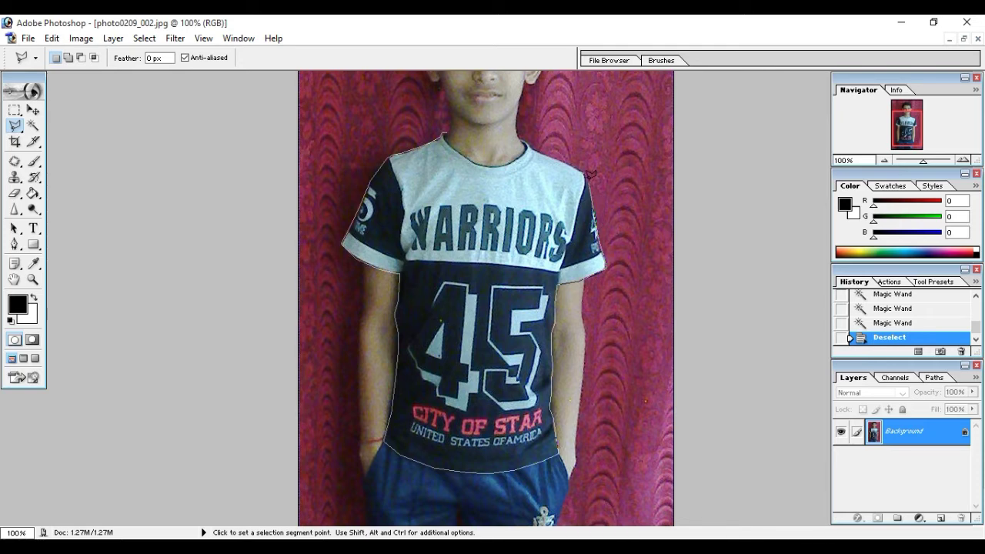
left_click(588, 175)
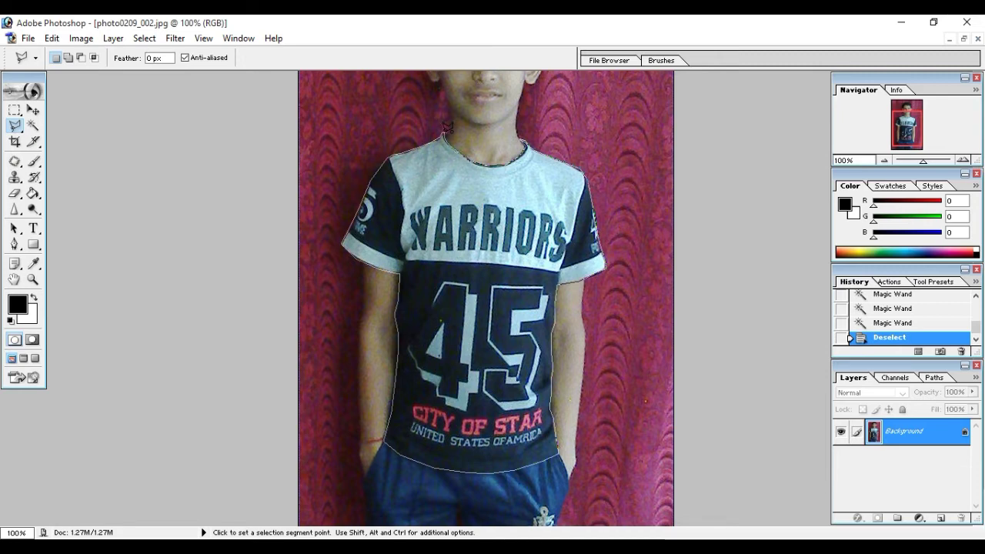
left_click(444, 135)
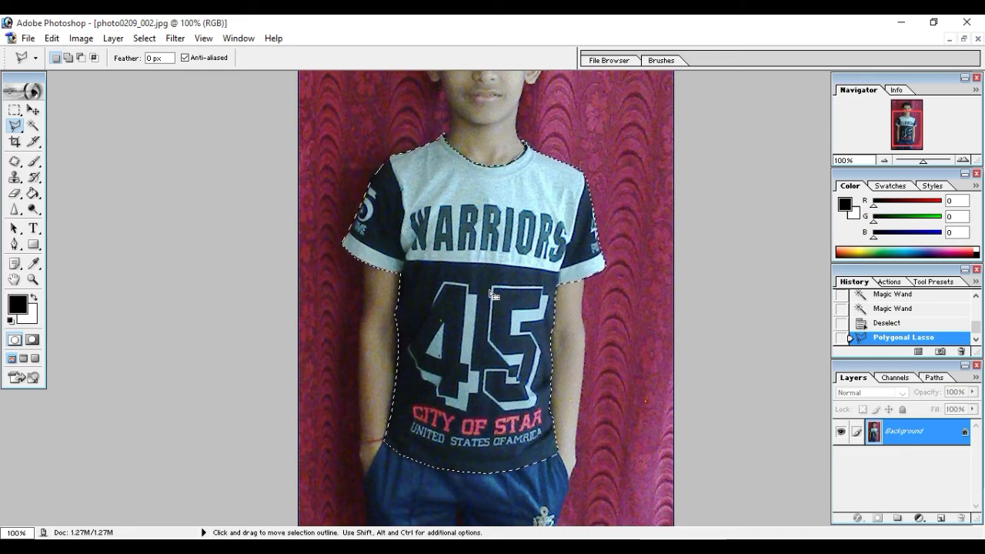
Preview a Color Balance shift toward red on the shirt, then cancel it
key("ctrl+b")
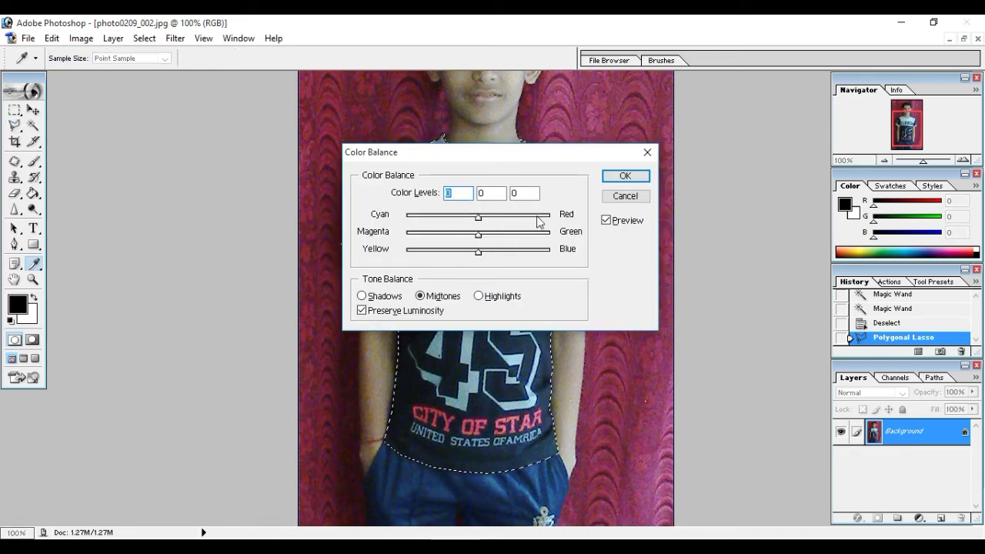
mouse_move(476, 219)
left_mouse_down()
mouse_move(405, 218)
mouse_move(541, 218)
mouse_move(482, 218)
left_mouse_up()
left_click(626, 197)
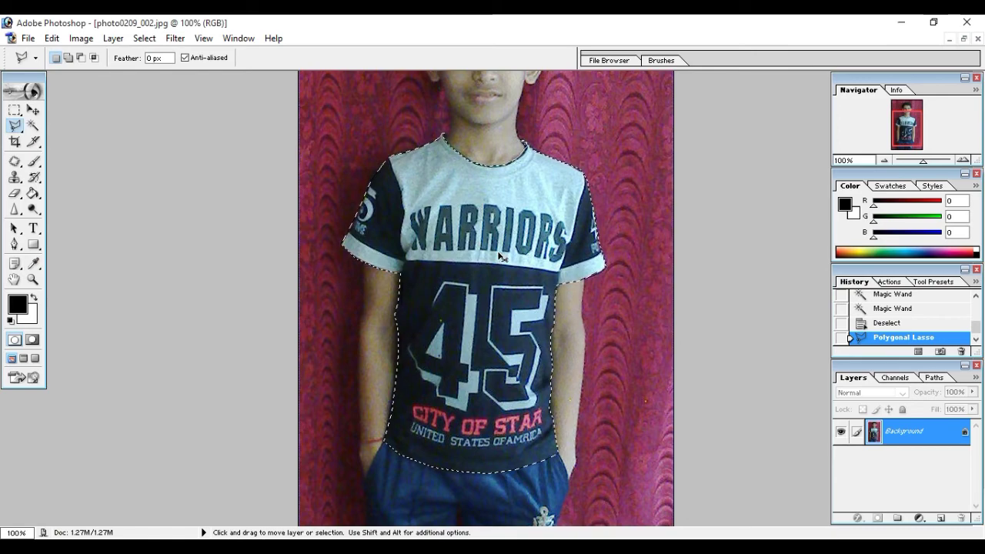
Apply Hue/Saturation of Hue +121, Saturation +41, Lightness -13 to the shirt
key("ctrl+u")
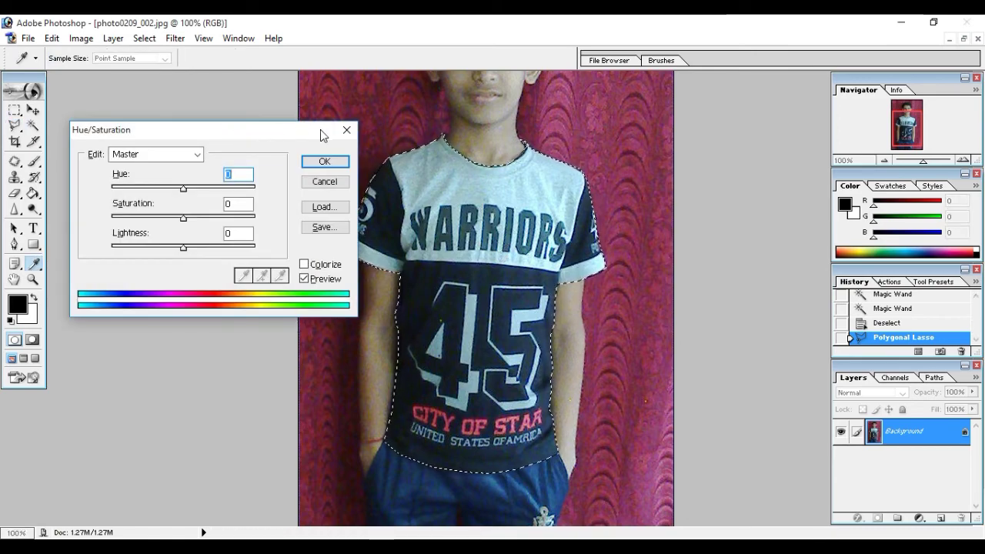
left_click(346, 130)
key("ctrl+u")
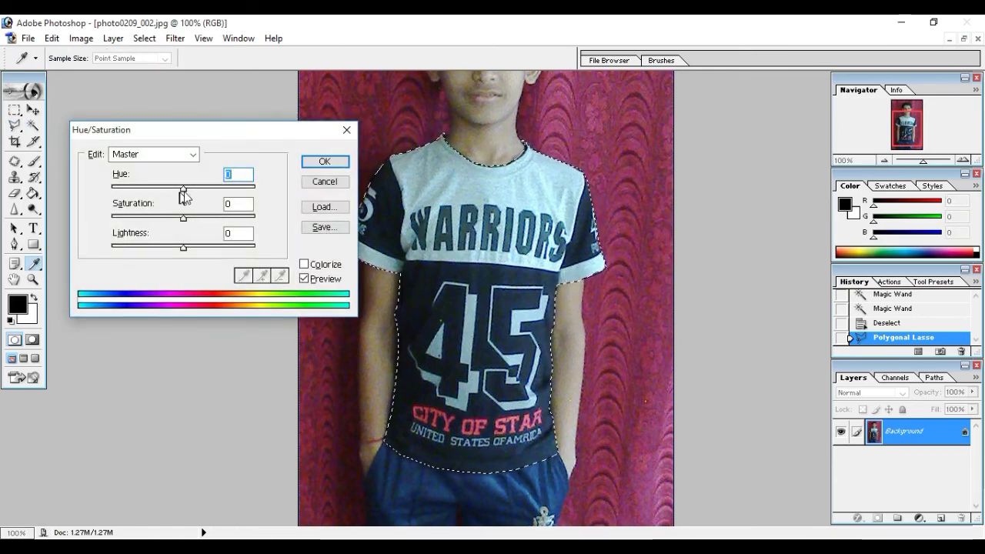
left_click_drag(183, 187, 259, 195)
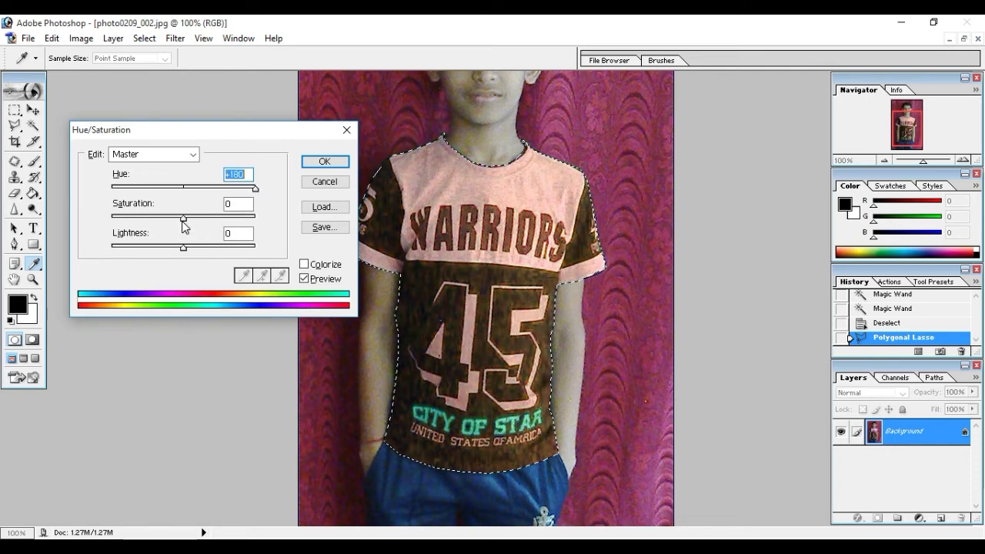
left_click_drag(183, 221, 182, 220)
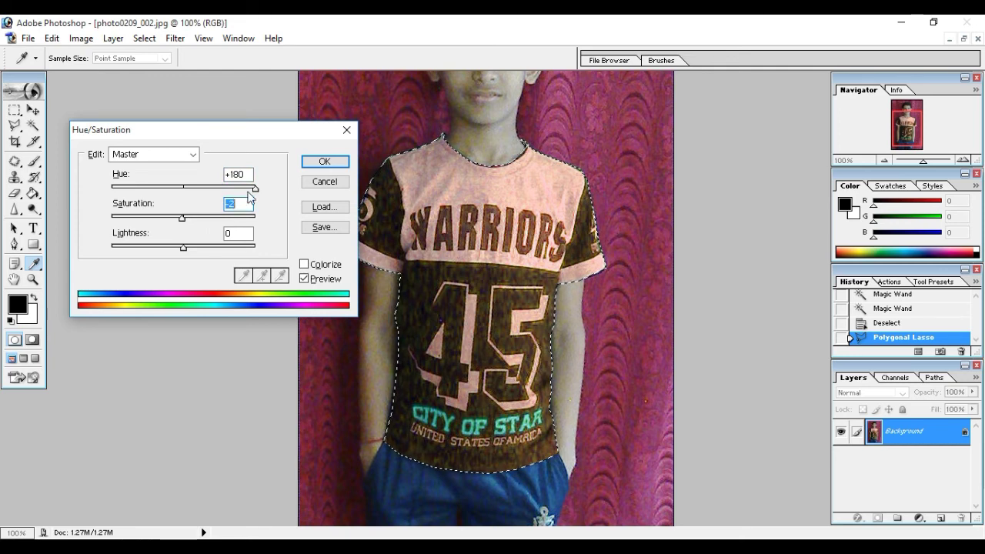
left_click_drag(255, 189, 239, 192)
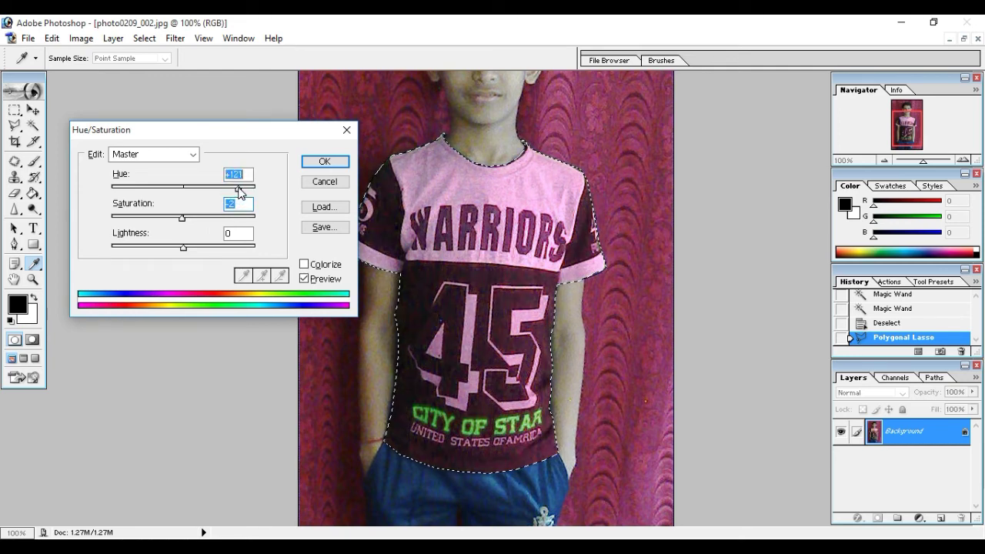
left_click_drag(183, 218, 213, 220)
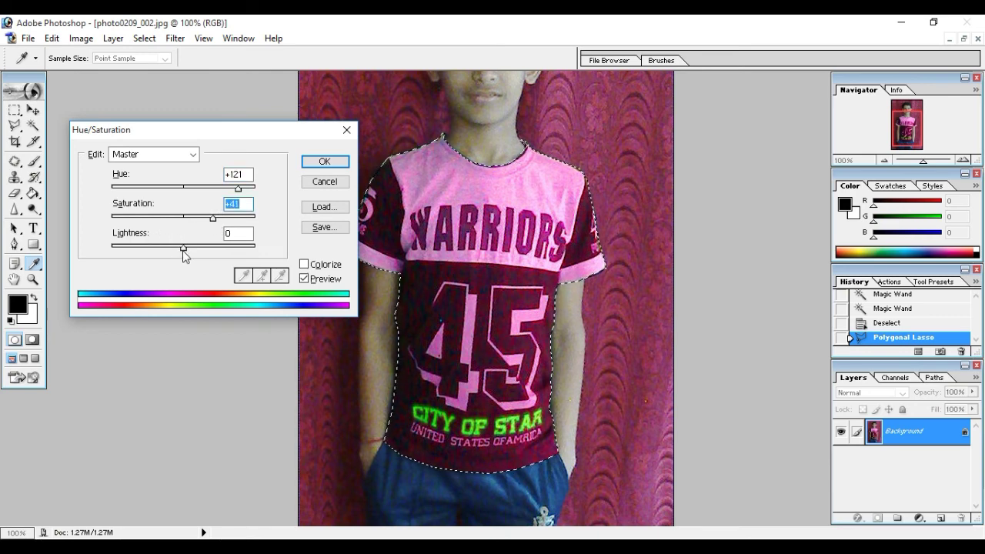
left_click_drag(183, 248, 173, 248)
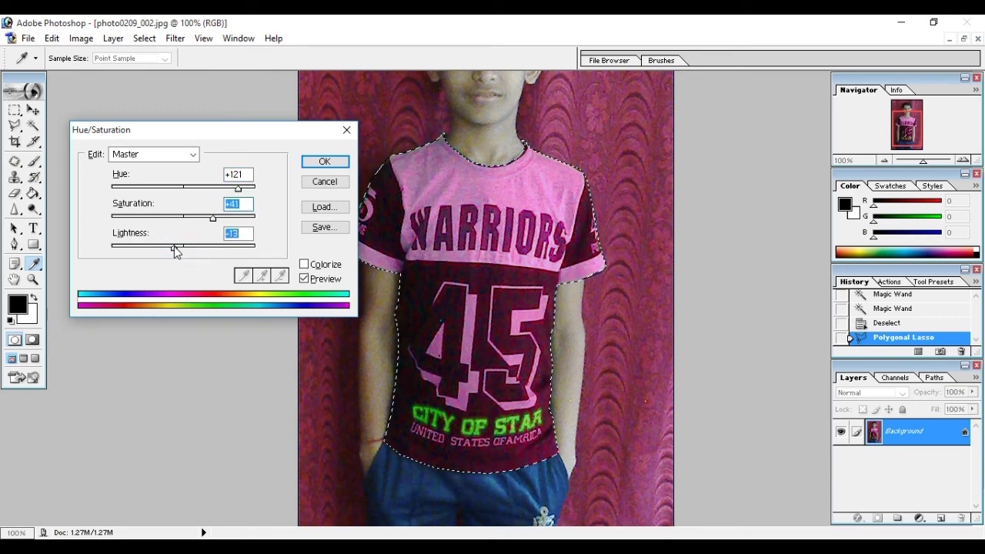
left_click(324, 163)
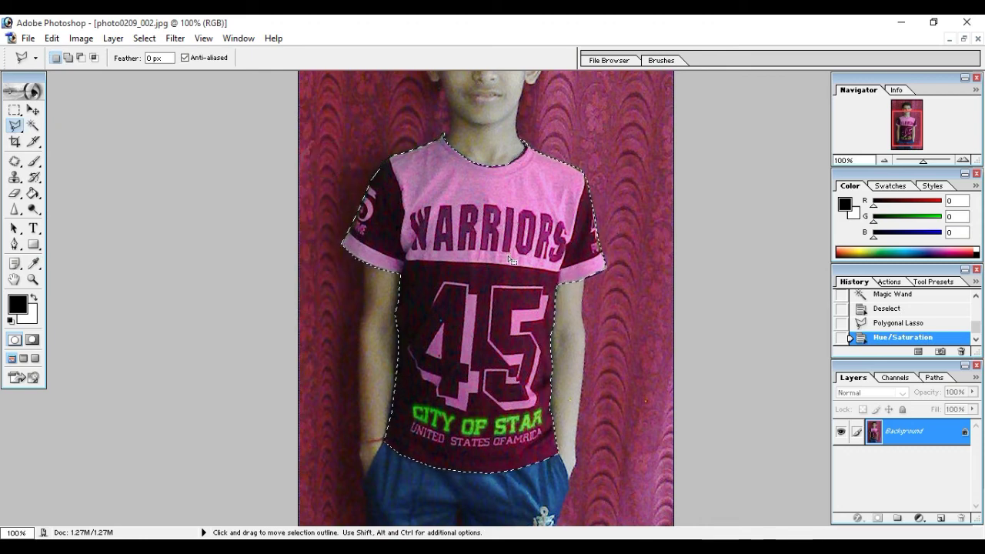
Clear the shirt selection and outline the pants from the left pocket along the image bottom
left_click(508, 259)
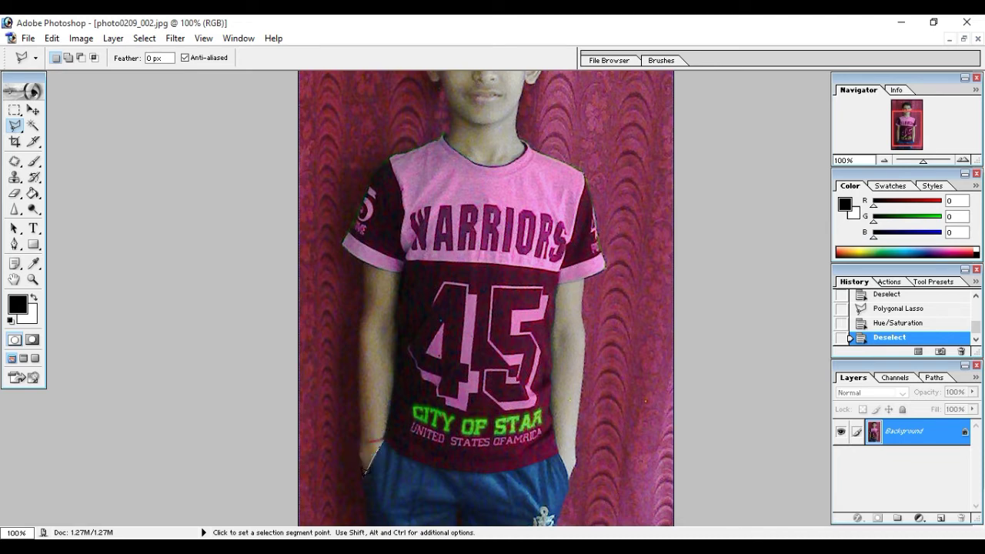
left_click(364, 471)
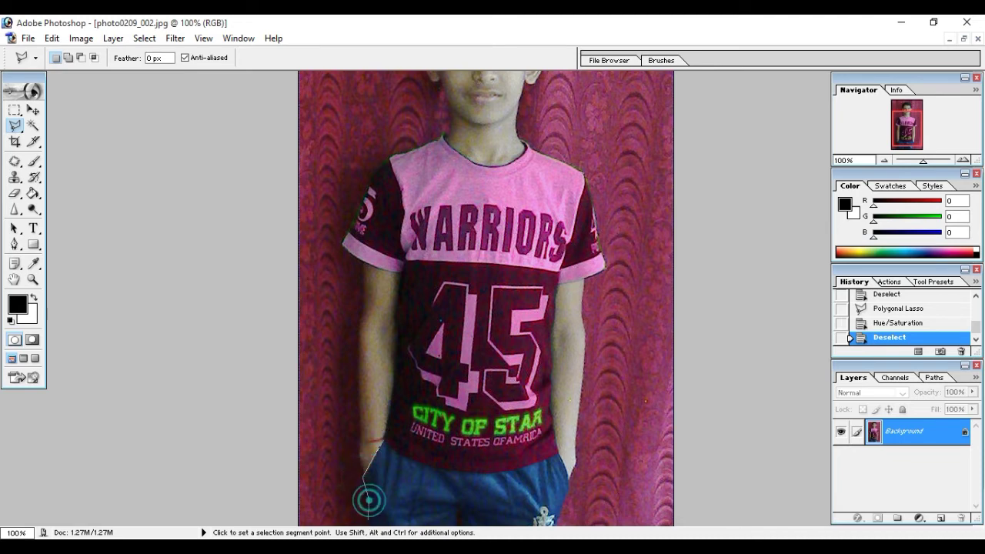
scroll(369, 497, "down", 1)
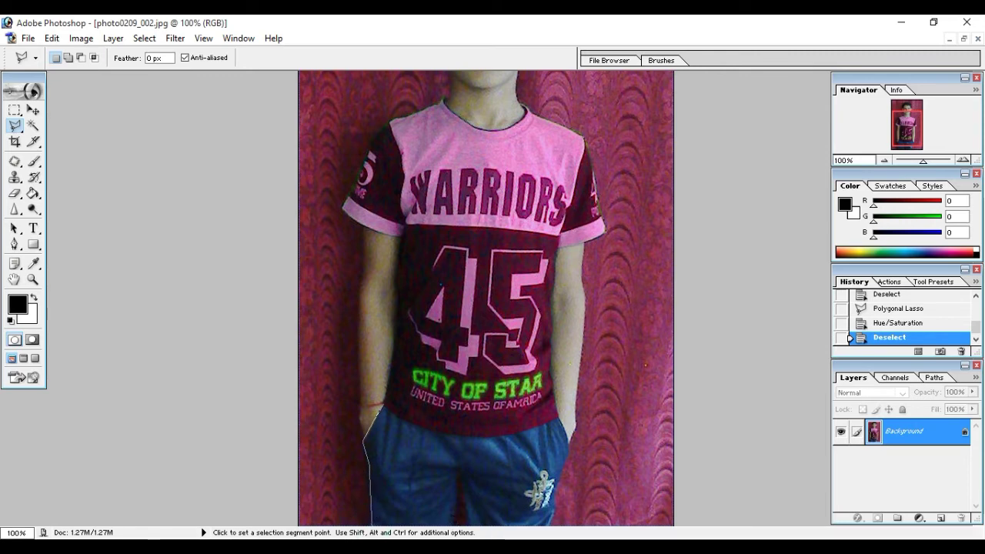
left_click(456, 525)
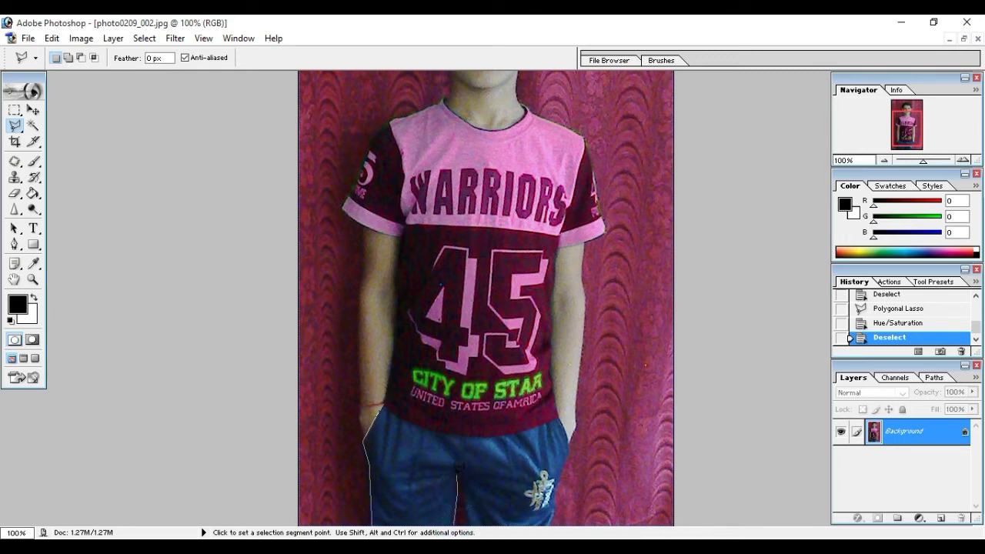
left_click(458, 471)
left_click(458, 469)
left_click(465, 521)
left_click(551, 521)
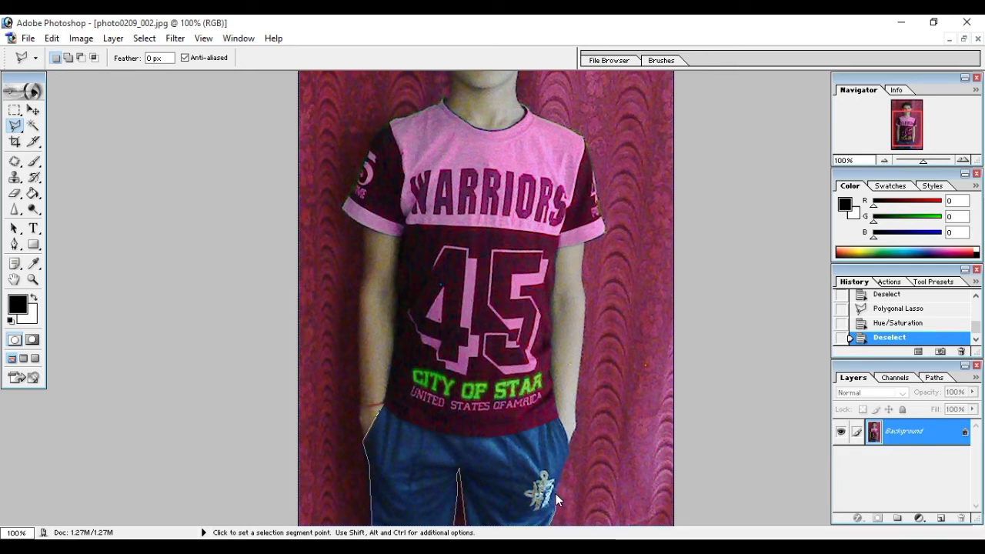
Trace up the right leg and along the shirt hem, closing the pants selection
left_click(568, 459)
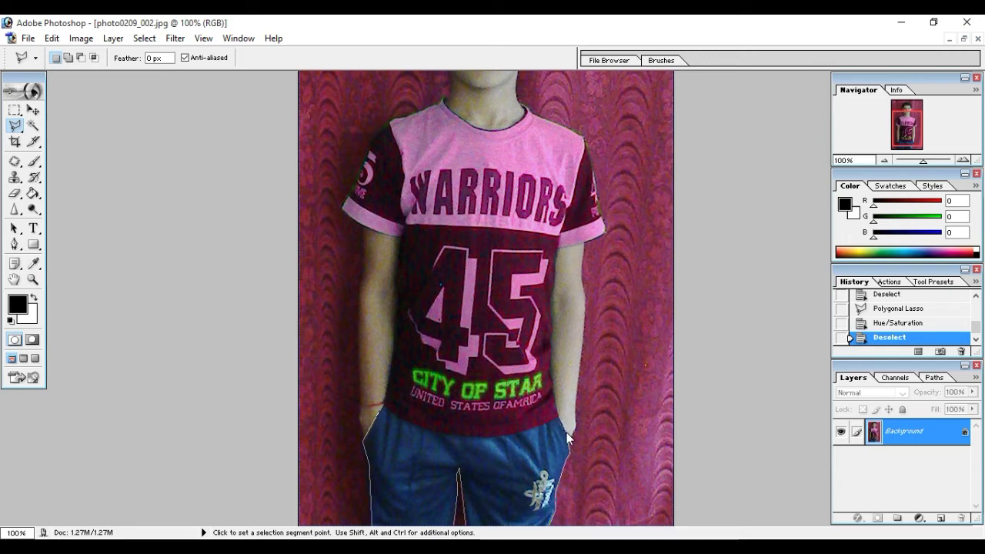
left_click(554, 418)
left_click(507, 437)
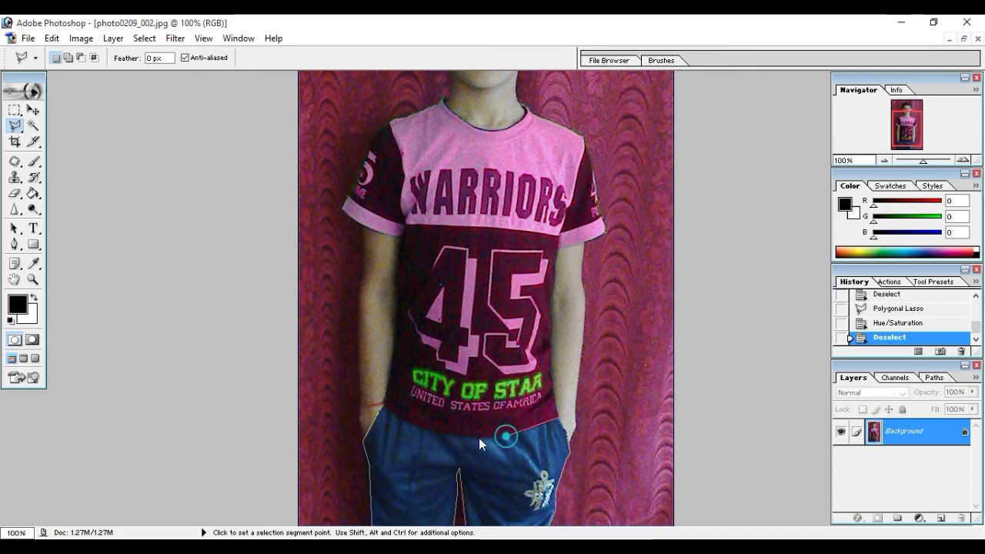
left_click(464, 437)
left_click(427, 431)
left_click(399, 419)
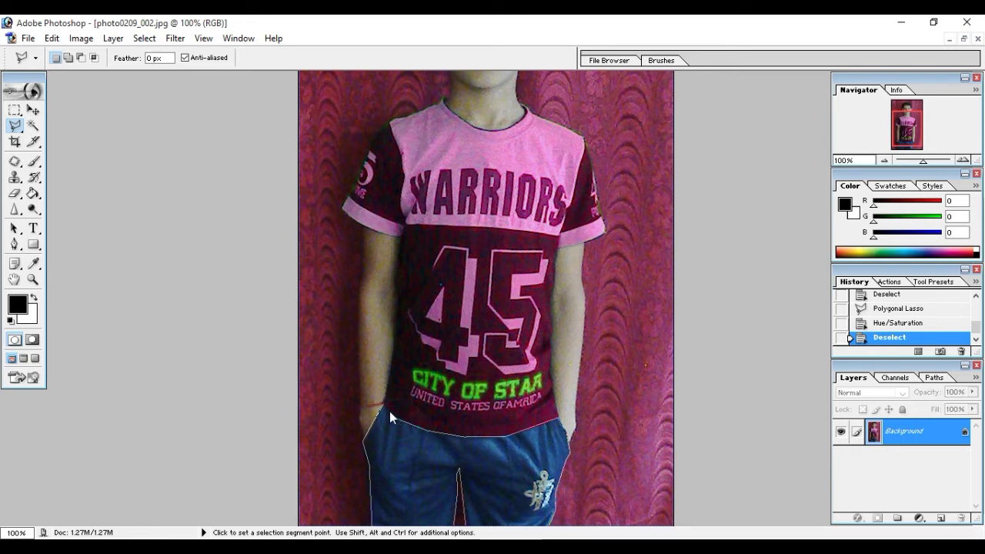
left_click(375, 409)
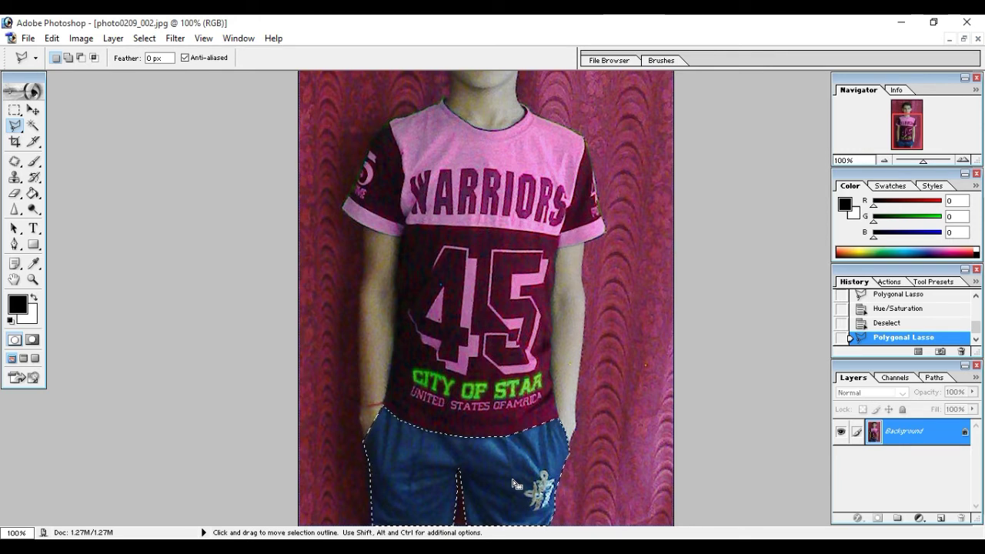
Apply Color Balance levels -53, -69, +42 to the pants and hide the selection edges
key("ctrl+b")
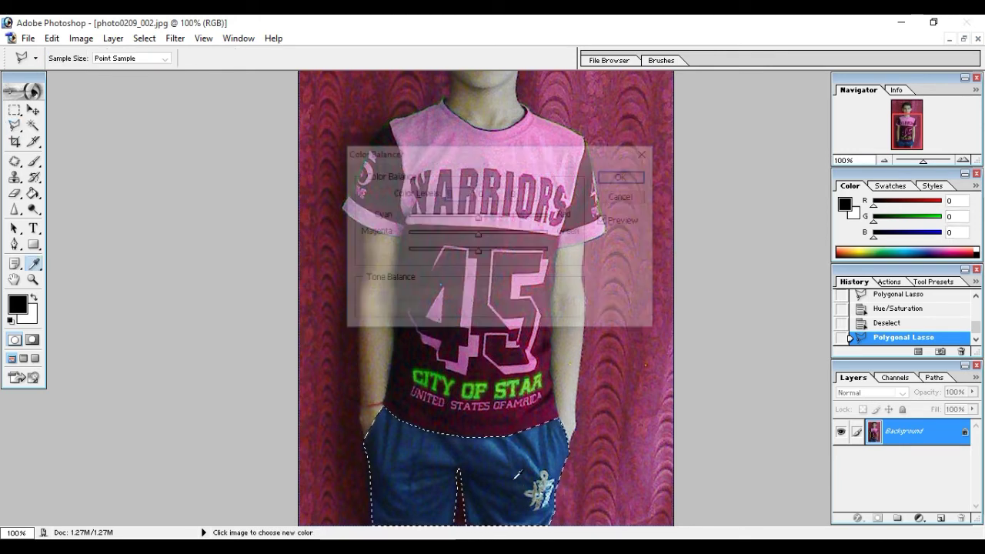
mouse_move(481, 222)
left_mouse_down()
mouse_move(497, 222)
mouse_move(441, 224)
mouse_move(439, 241)
mouse_move(426, 242)
mouse_move(554, 260)
mouse_move(510, 260)
left_mouse_up()
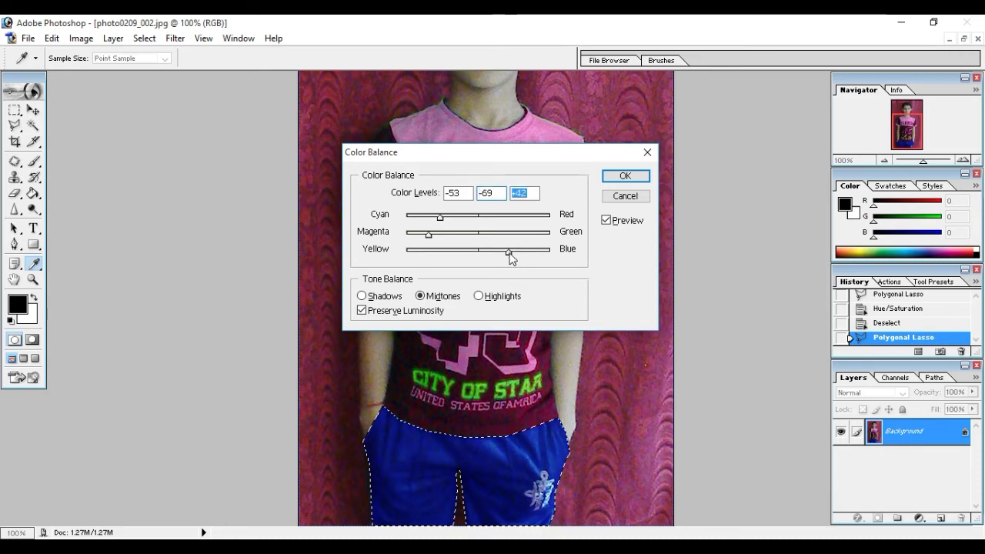
left_click(625, 175)
key("ctrl+h")
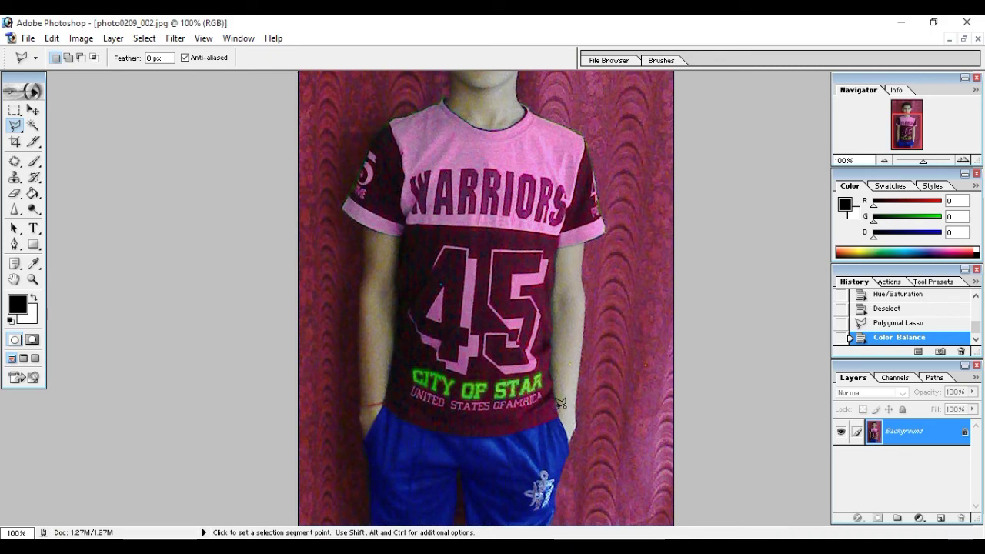
Deselect the pants and zoom out to 50% to view the whole photo
key("ctrl+d")
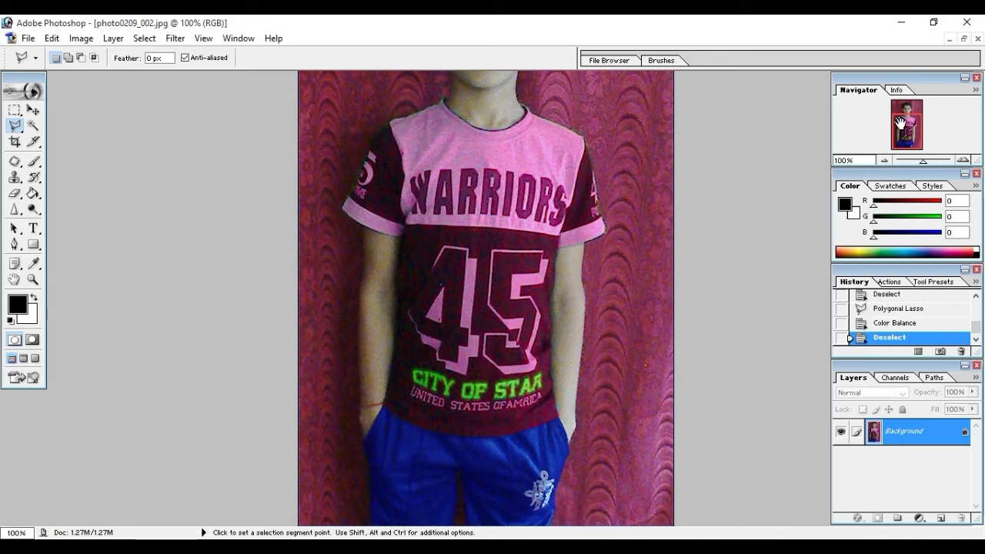
scroll(572, 312, "up", 5)
key("ctrl+minus")
key("ctrl+minus")
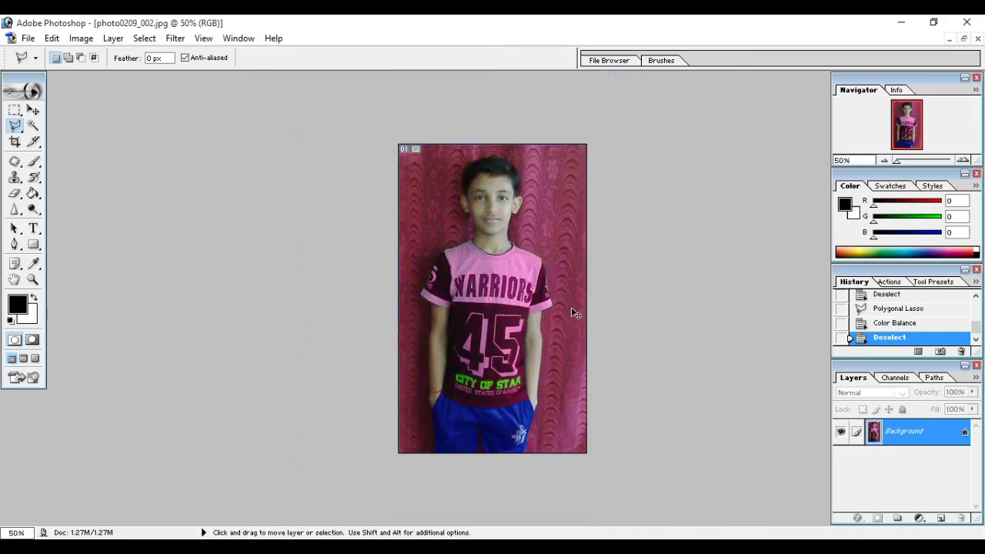
key("ctrl+plus")
key("ctrl+minus")
key("ctrl")
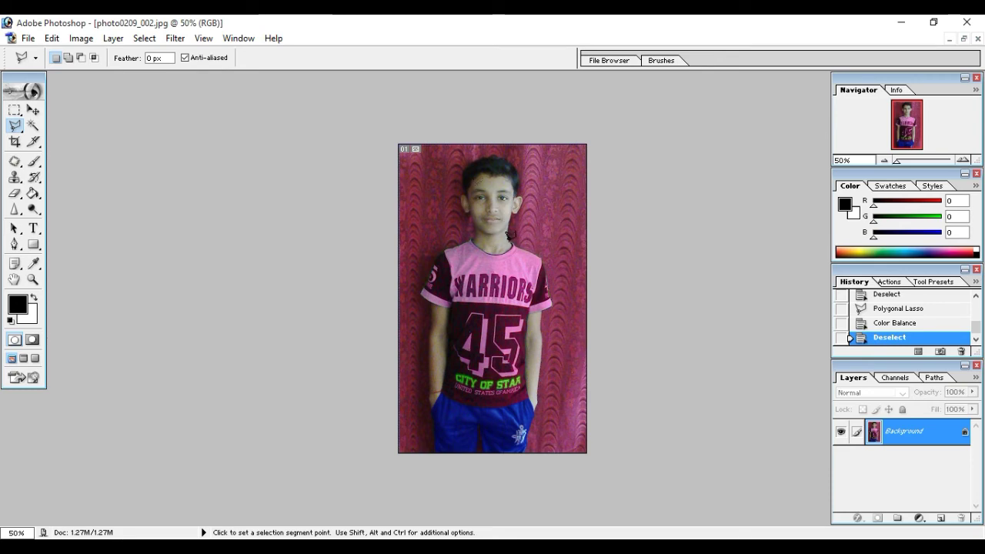
Save the photo as VIJAY.jpg on the Desktop with the default JPEG options
left_click(28, 38)
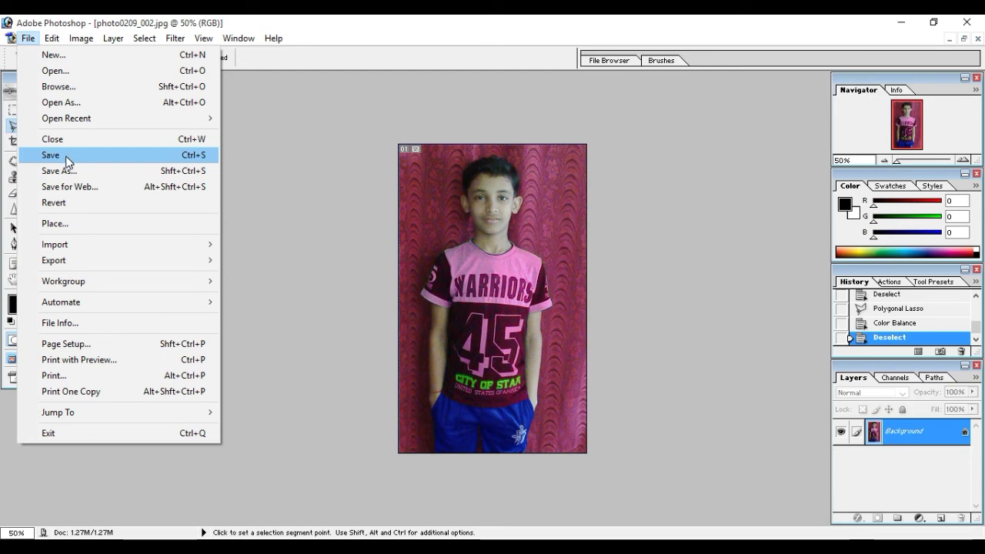
left_click(74, 168)
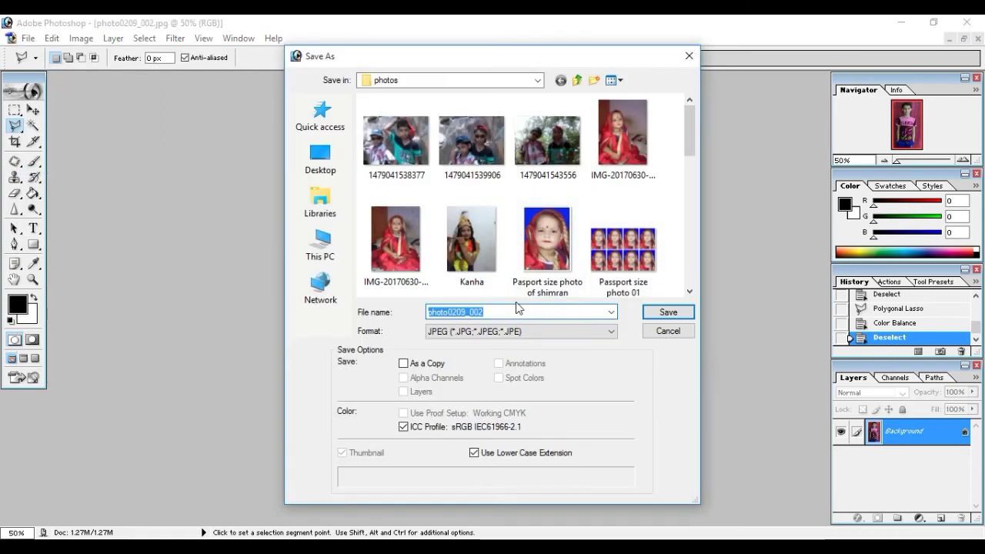
type("ja")
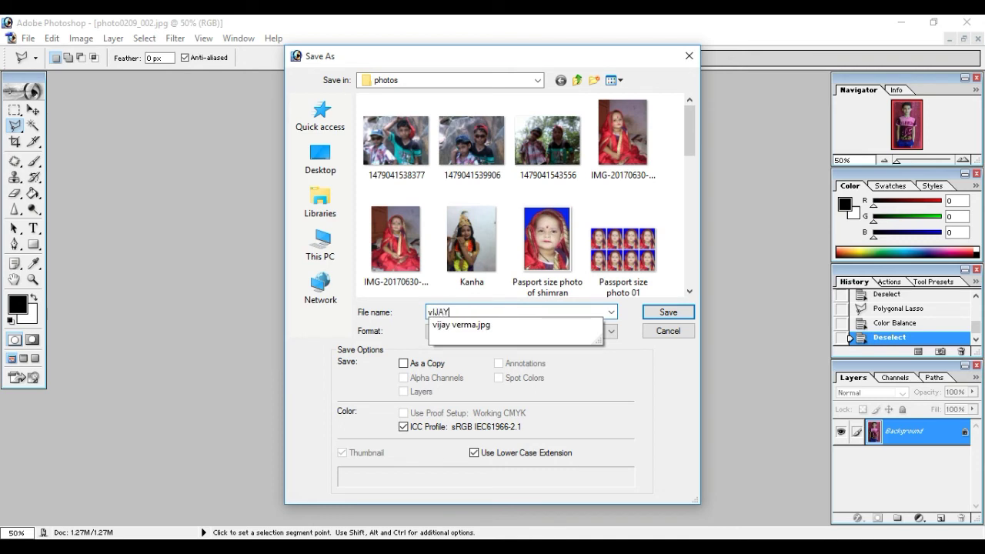
key("BackSpace")
key("BackSpace")
key("BackSpace")
key("BackSpace")
type("V")
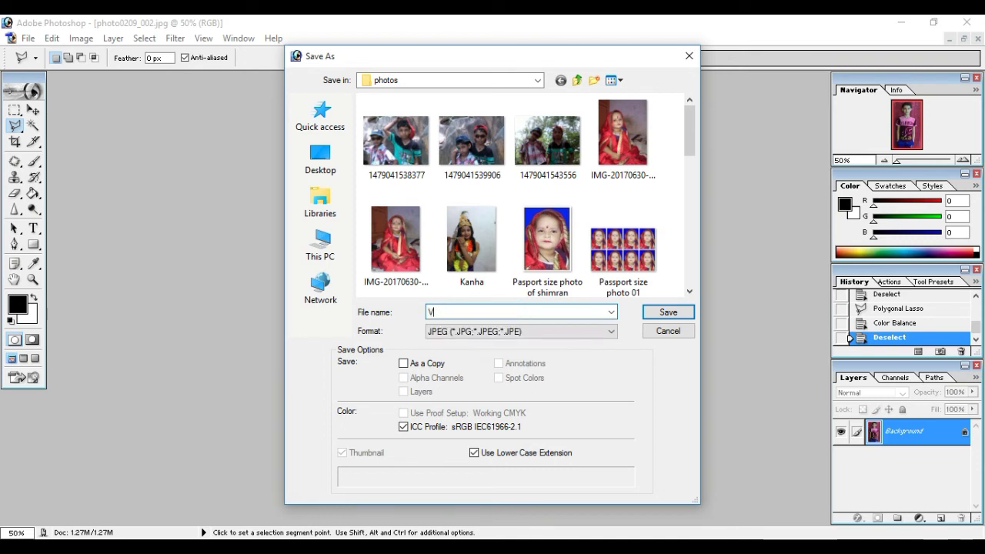
type("IJAY")
key("BackSpace")
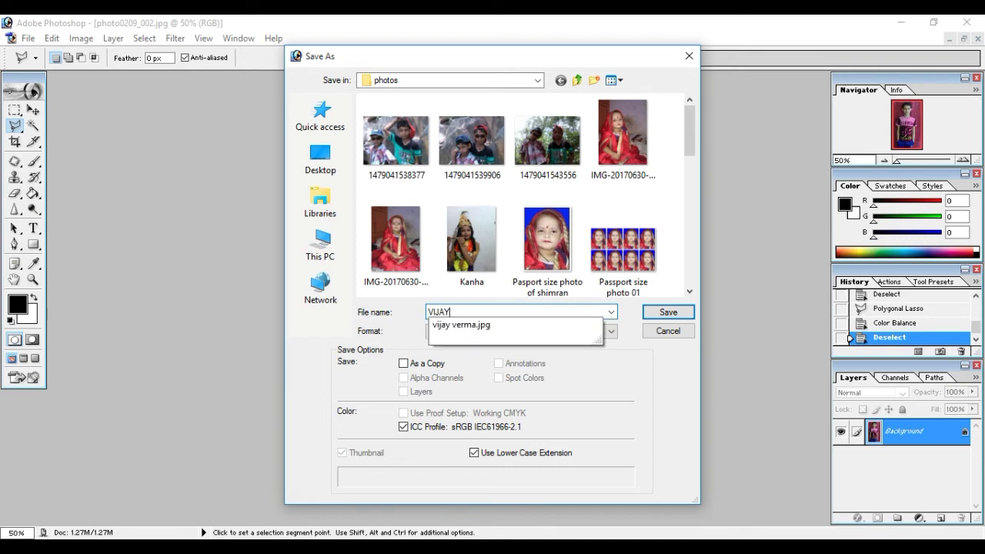
key("BackSpace")
key("BackSpace")
key("BackSpace")
type("JAY")
left_click(316, 158)
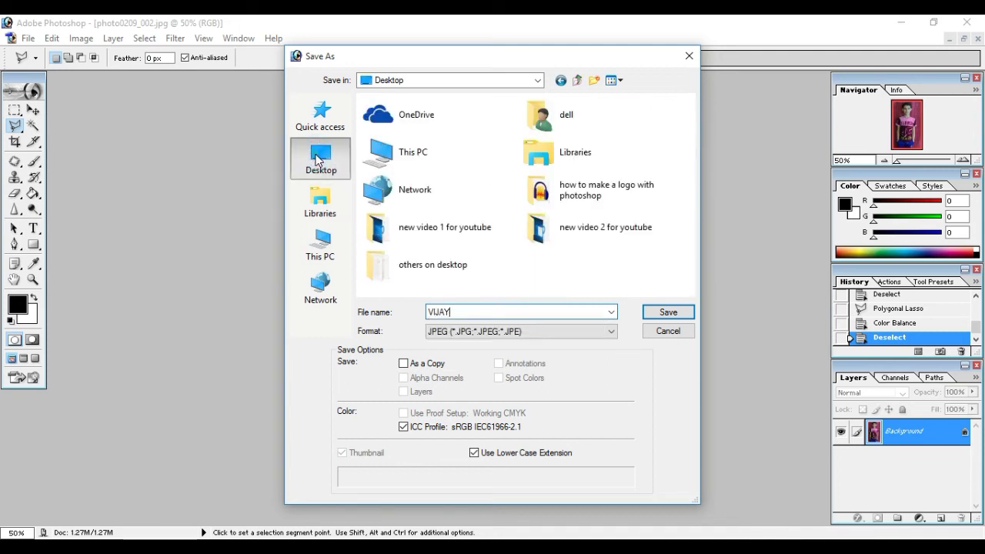
left_click(667, 314)
left_click(597, 186)
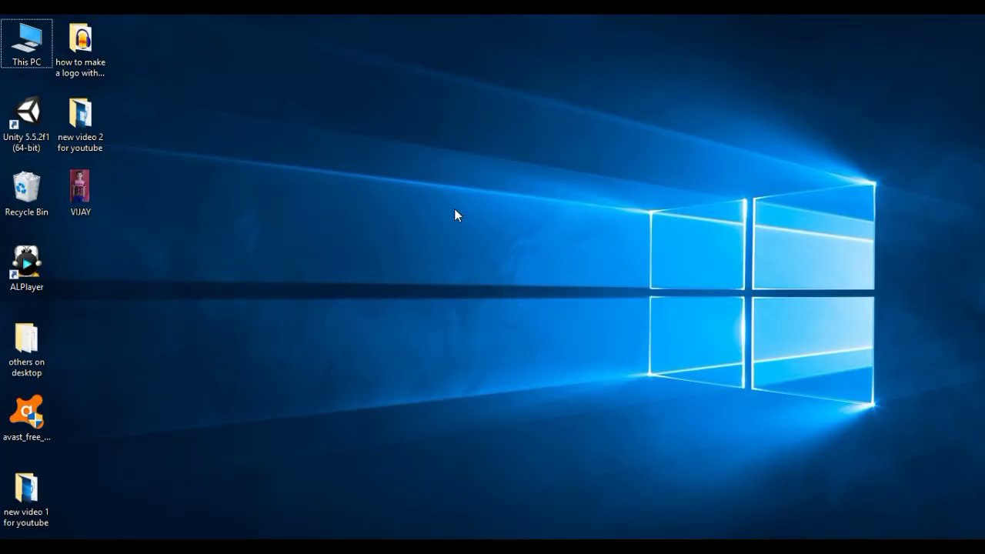
right_click(454, 208)
Refresh the desktop until VIJAY.jpg appears, then open it in Windows Photos
left_click(495, 248)
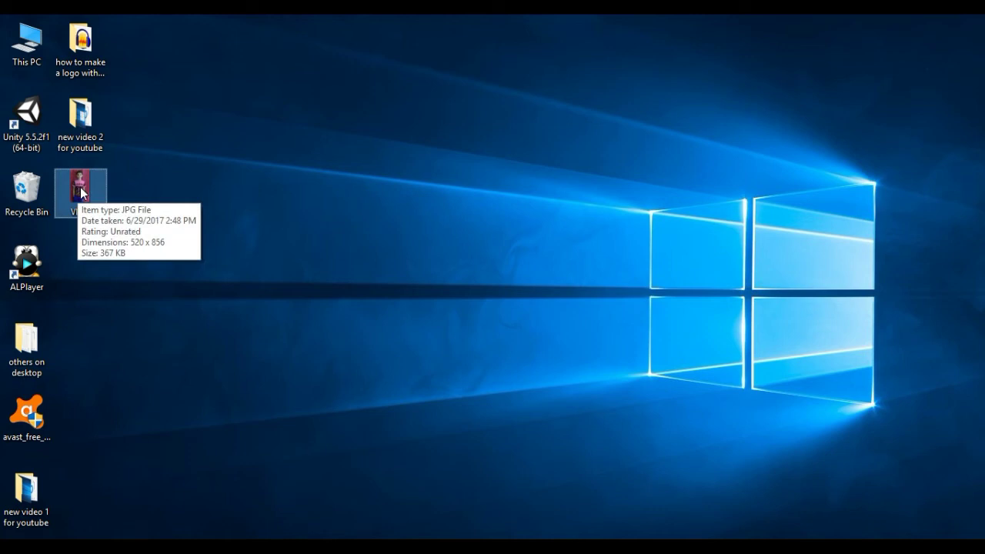
right_click(345, 112)
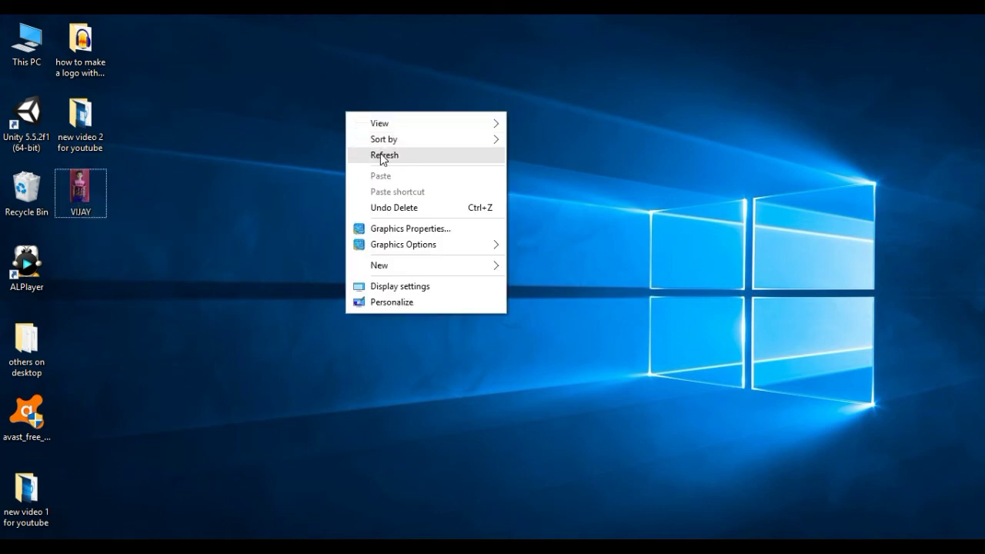
left_click(385, 158)
left_click(84, 197)
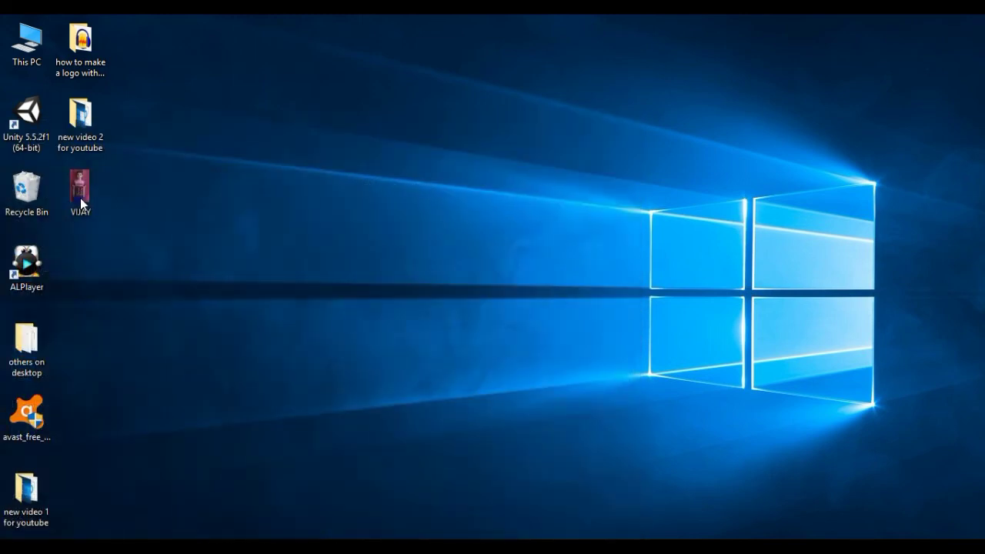
right_click(244, 126)
mouse_move(282, 153)
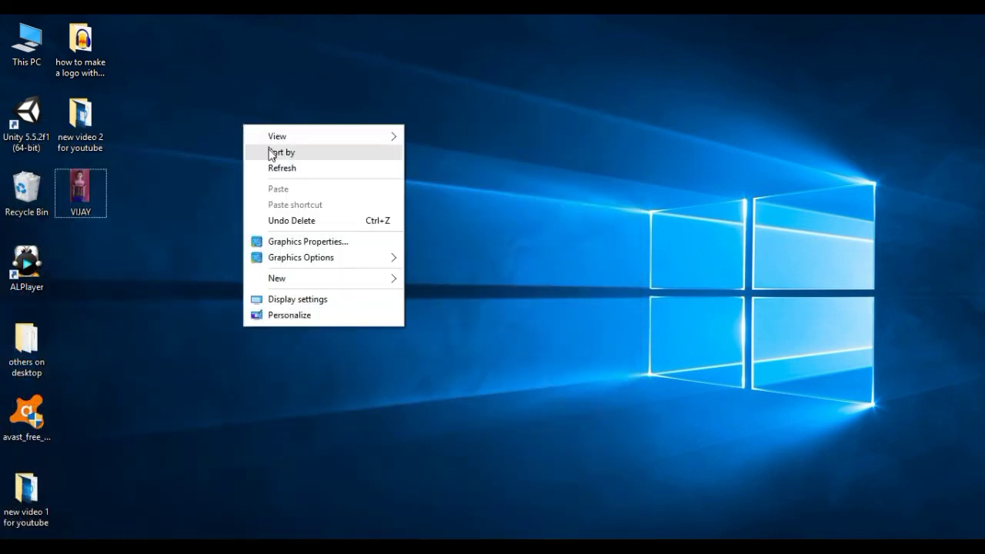
left_click(282, 169)
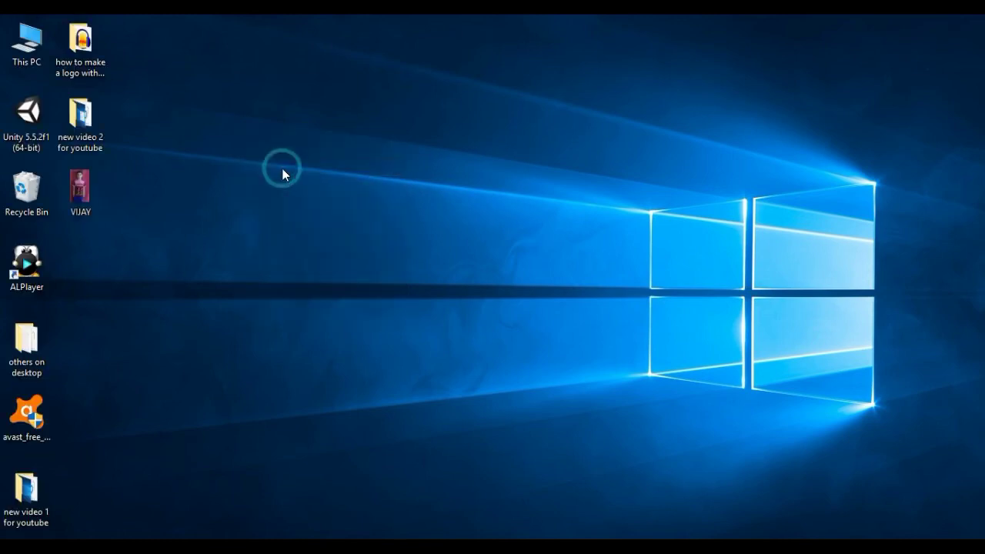
double_click(85, 189)
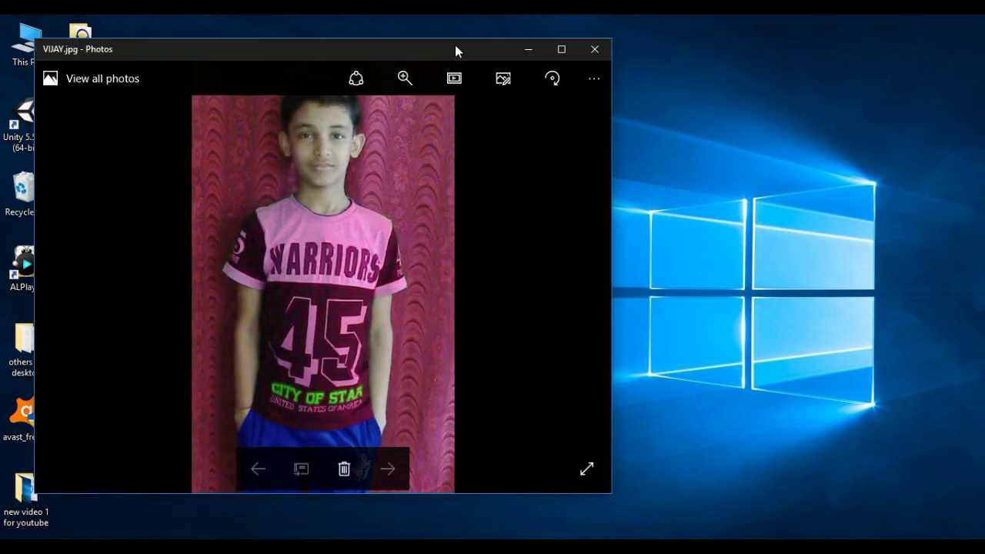
Snap VIJAY.jpg left and open the original photo0209_002 snapped beside it
key("super+Left")
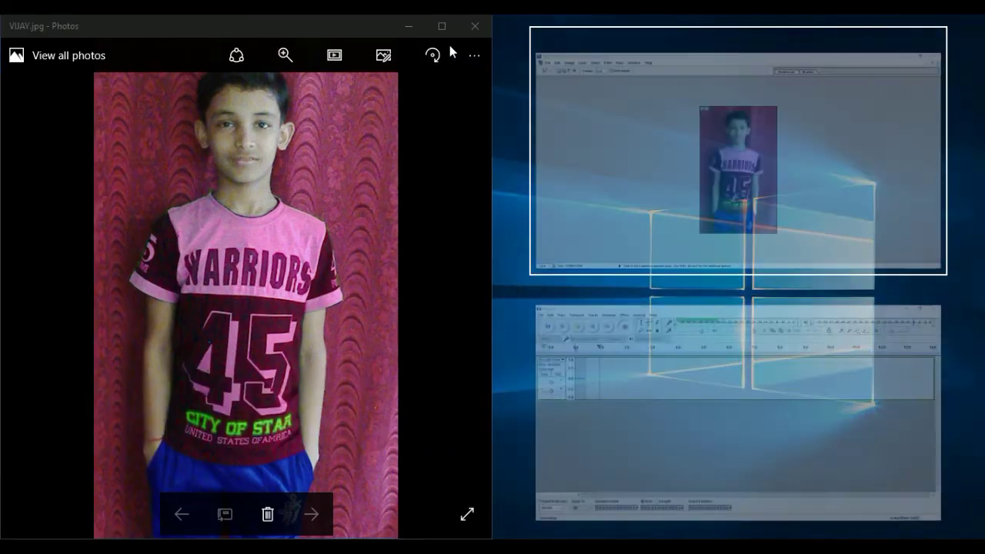
key("super+e")
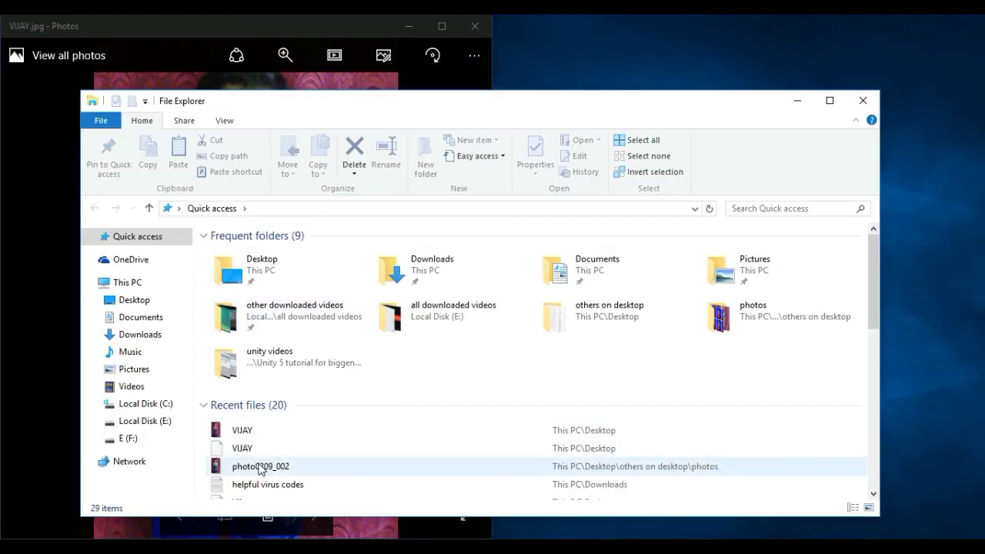
right_click(261, 466)
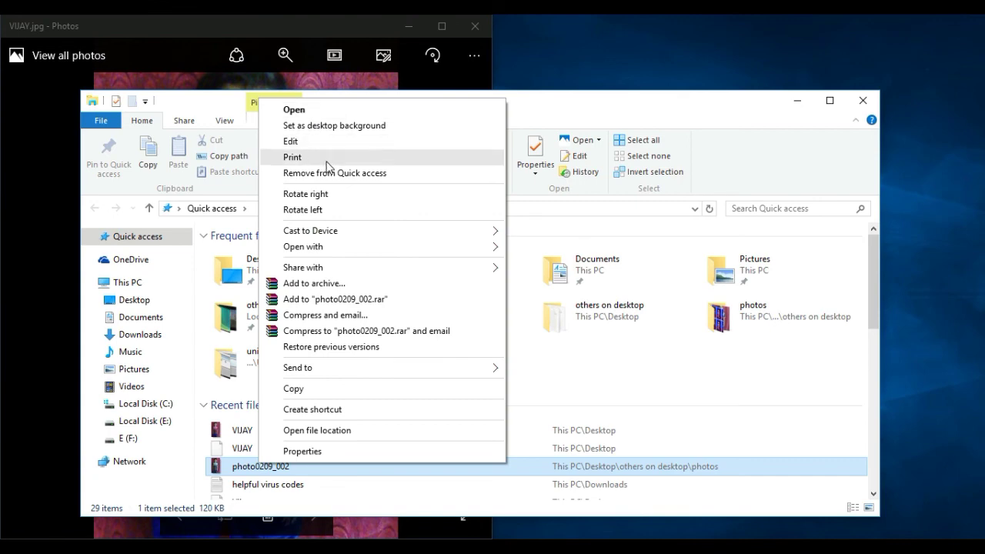
left_click(321, 110)
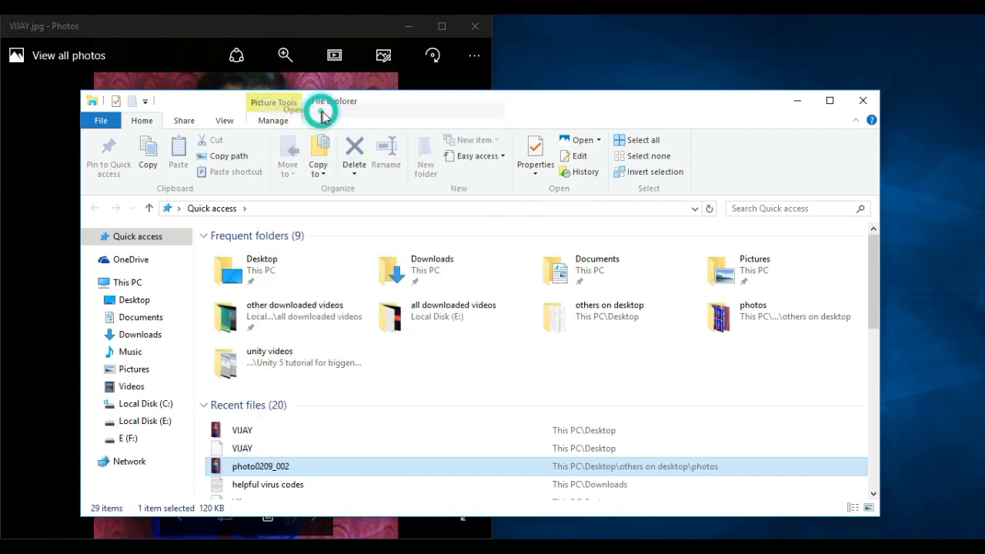
left_click(799, 100)
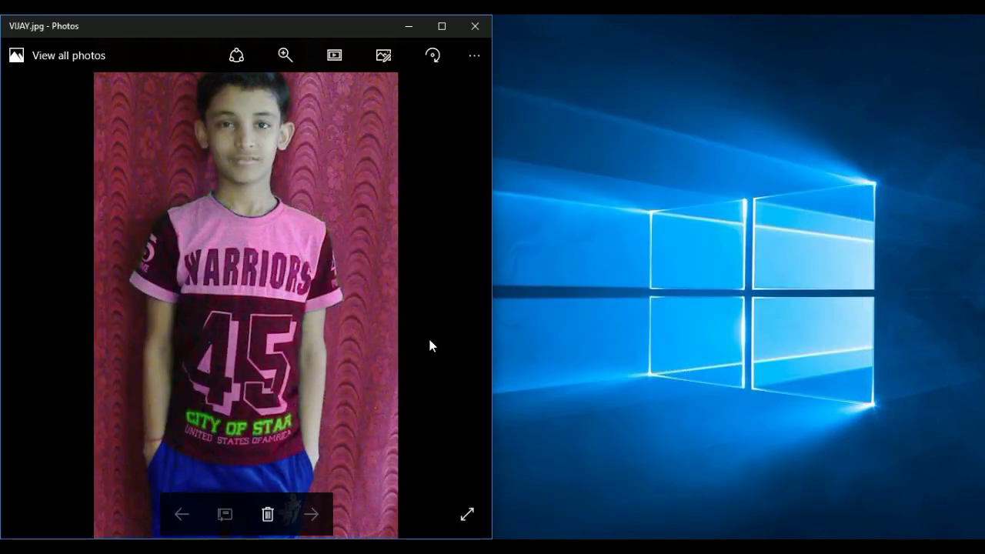
mouse_move(738, 307)
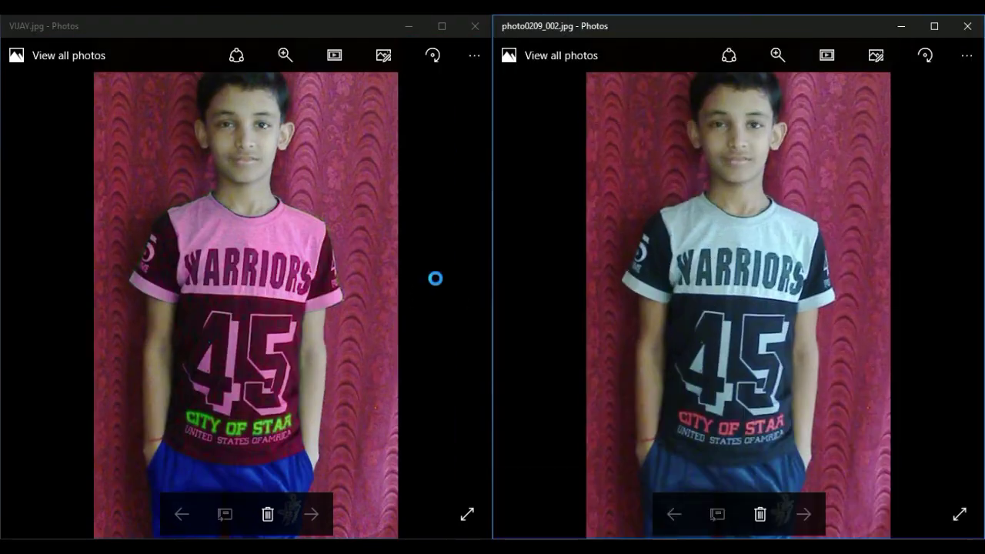
key("super+Right")
After comparing the two photos, close the original photo0209_002 window
left_click(225, 392)
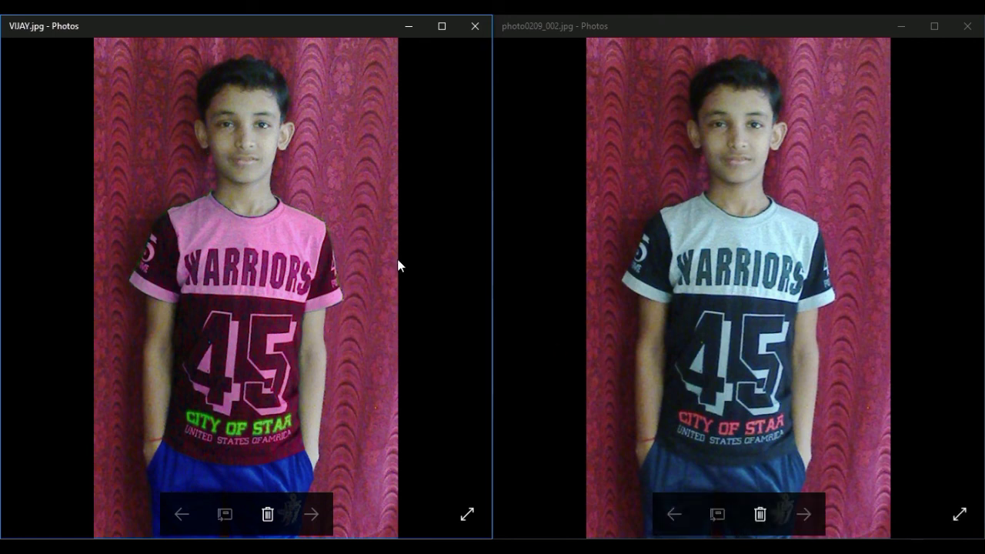
left_click(969, 26)
left_click(968, 27)
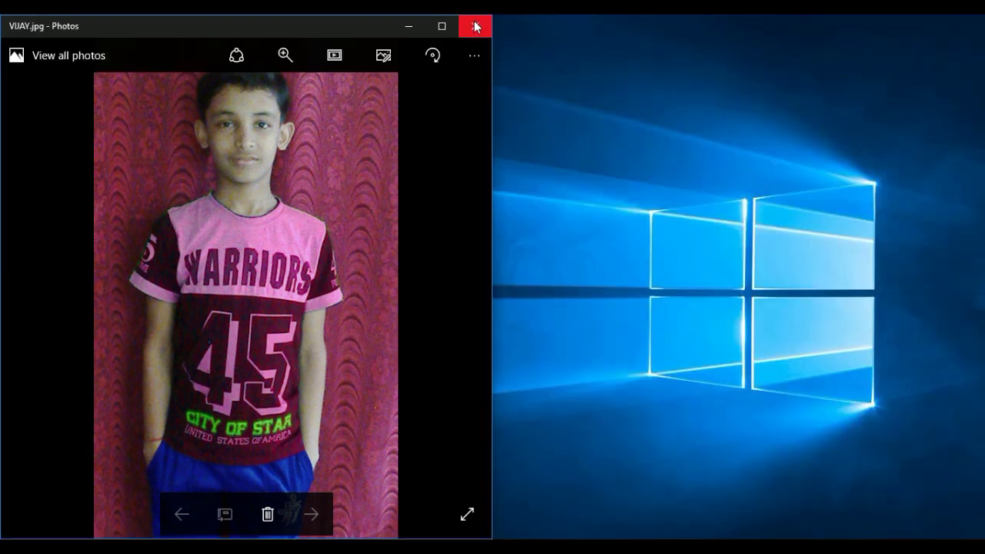
Close the VIJAY.jpg Photos window and the Photoshop document, then exit Photoshop
left_click(475, 27)
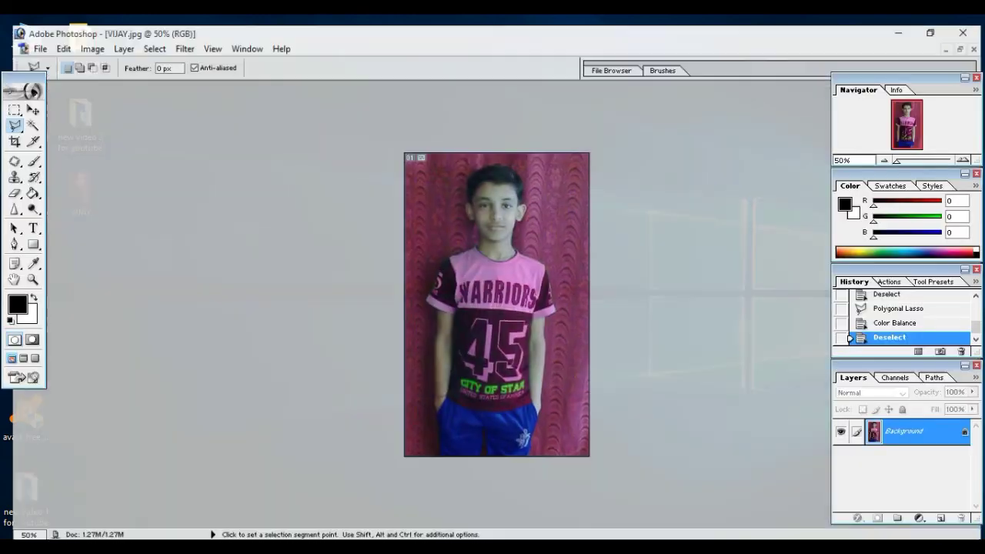
key("ctrl+plus")
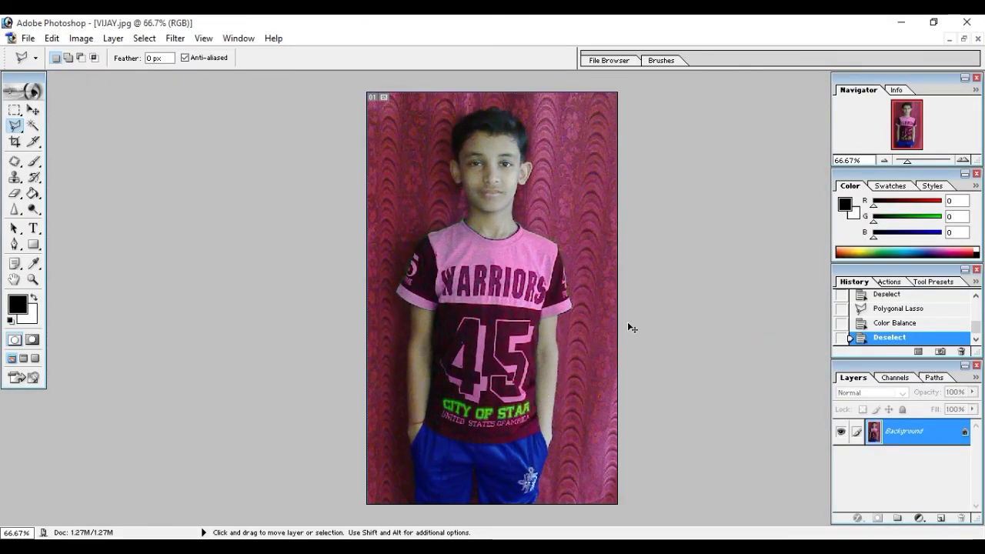
left_click(977, 38)
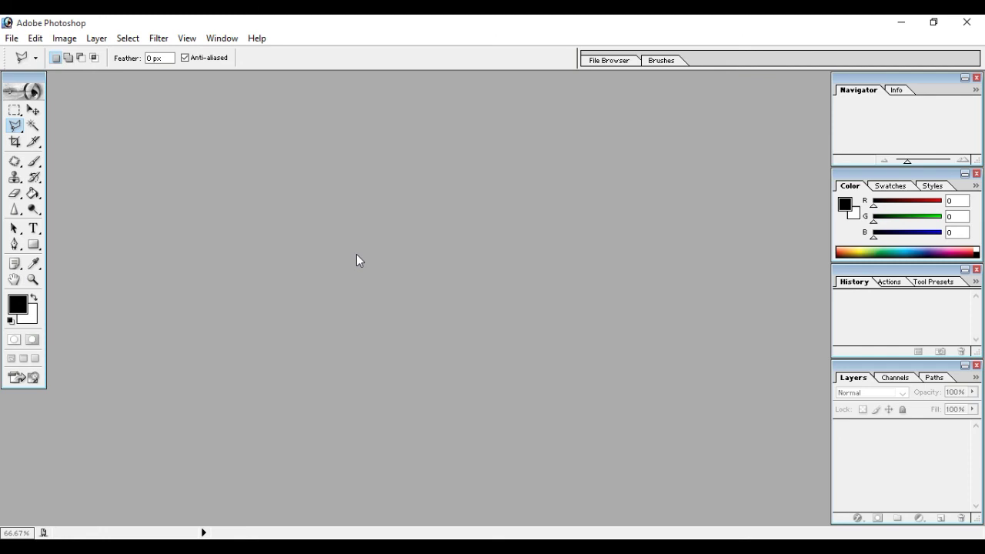
left_click(966, 22)
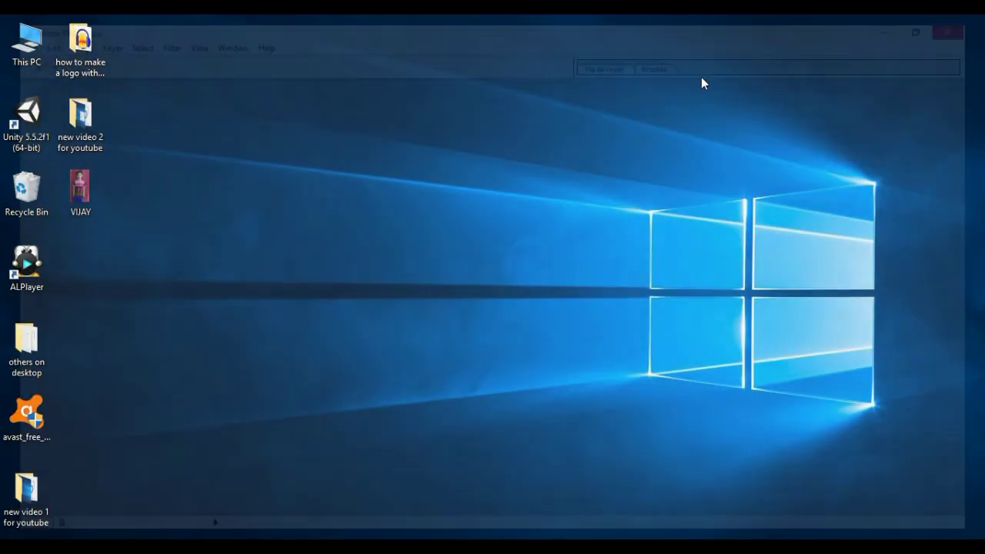